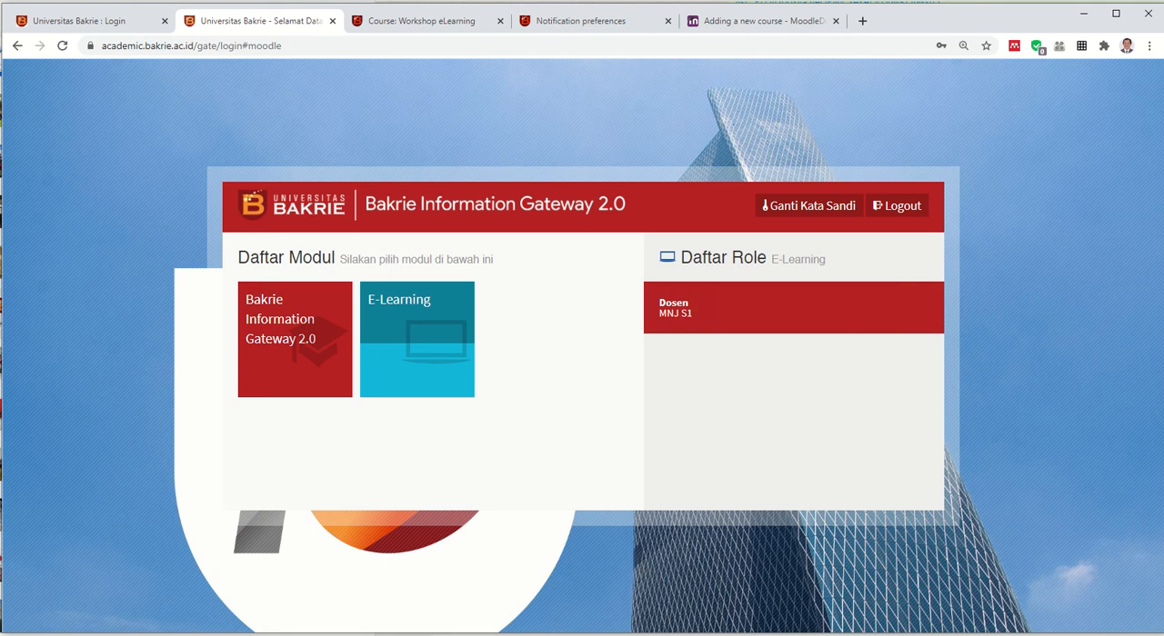
Enter E-Learning in the Dosen role and open the import page of the Workshop eLearning course
left_click(709, 307)
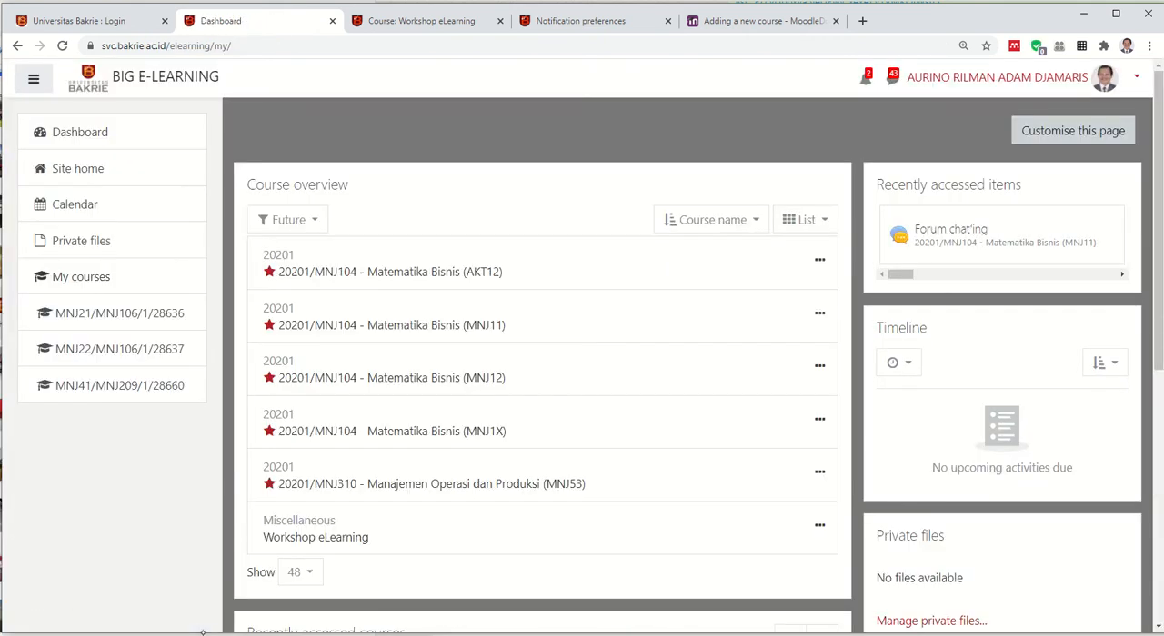
left_click(315, 537)
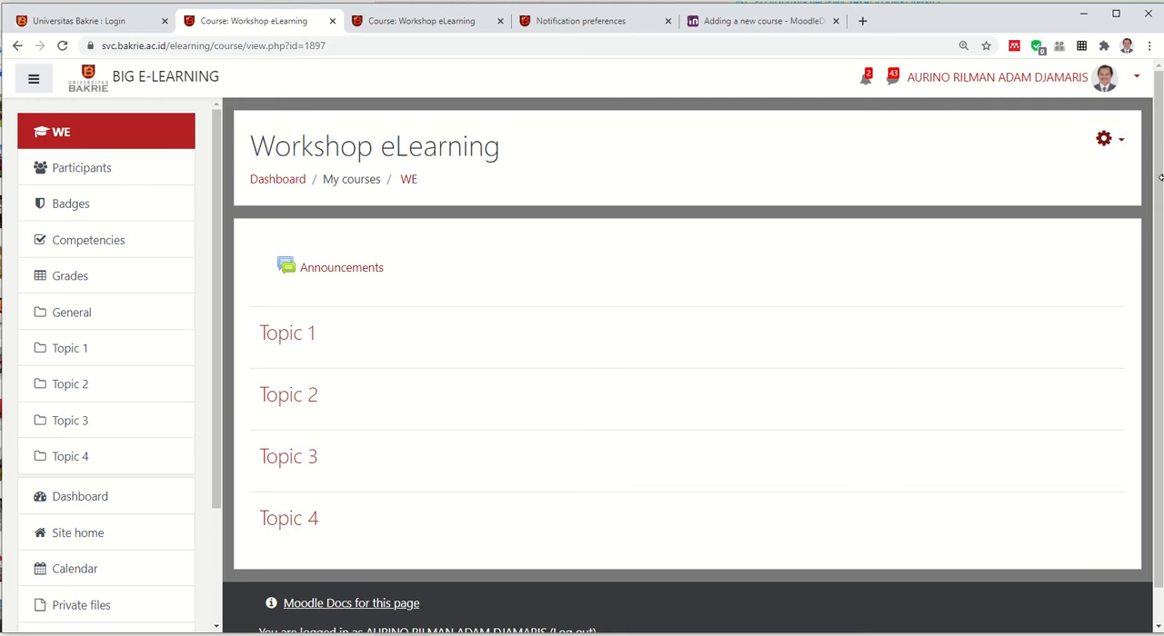
left_click(1107, 139)
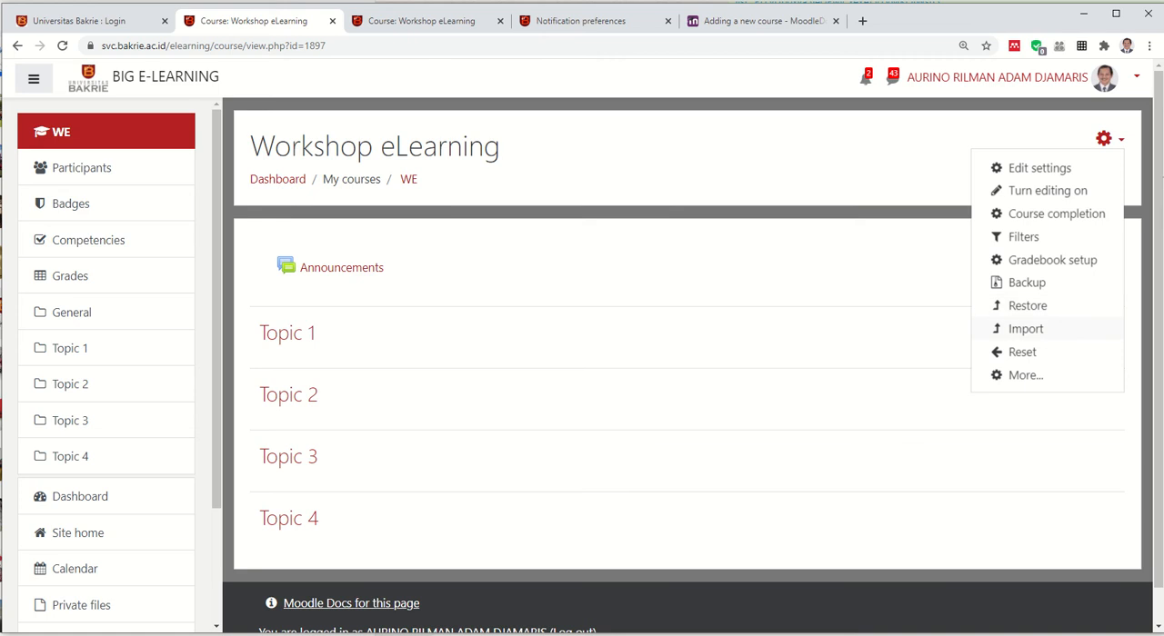
left_click(1025, 329)
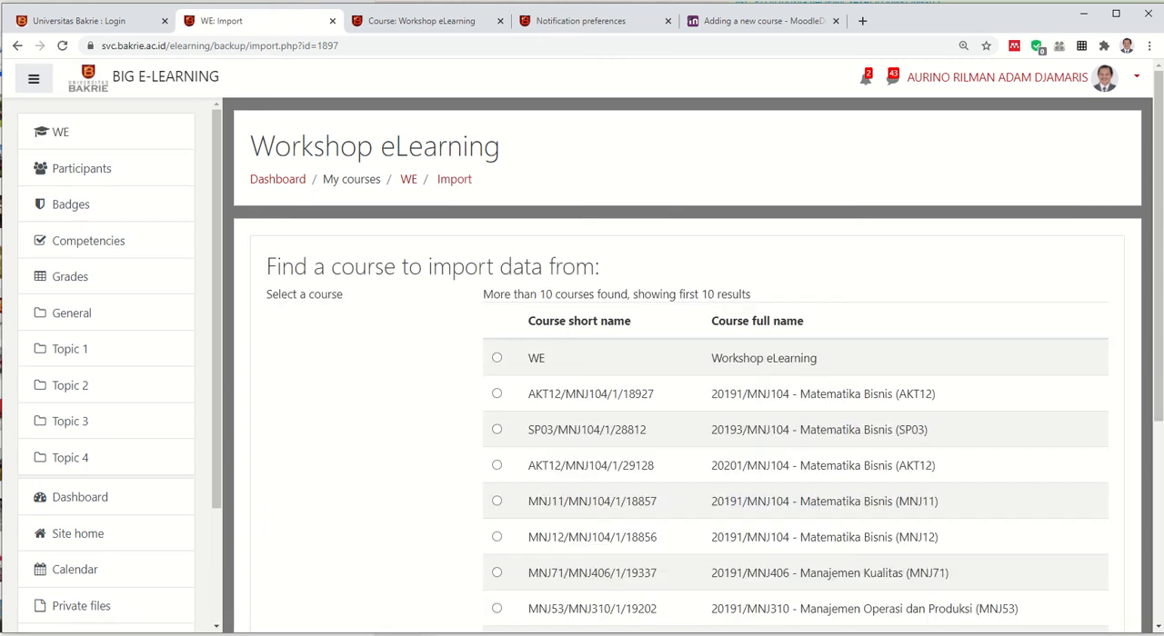
Search the courses available as import source for "Manajemen operasi"
scroll(691, 364, "down", 3)
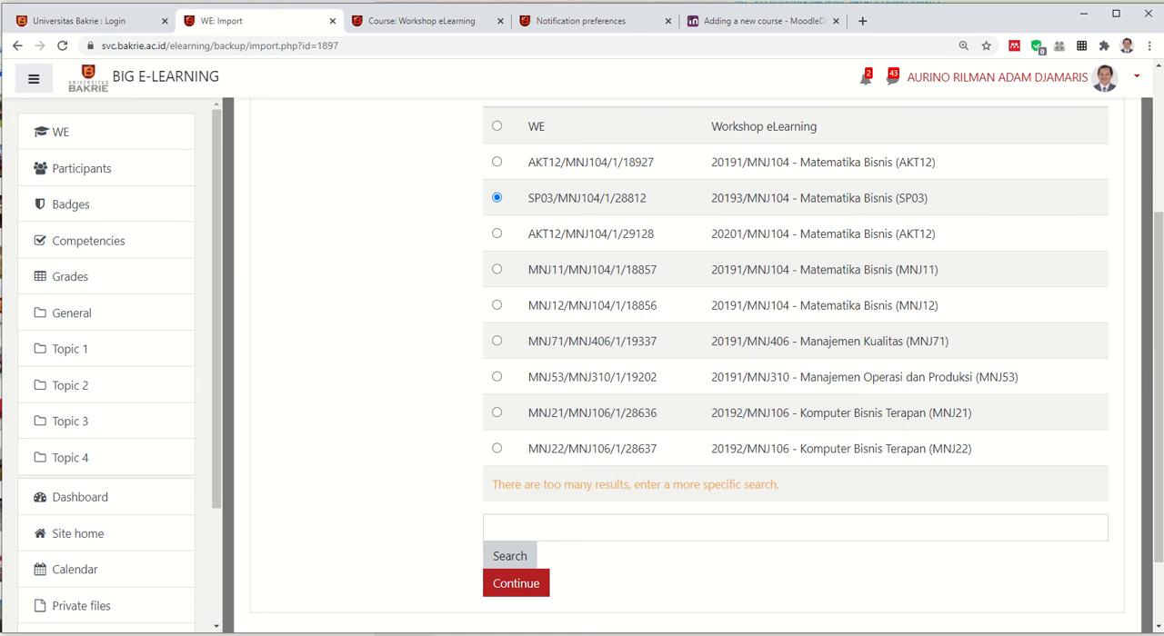
left_click(564, 528)
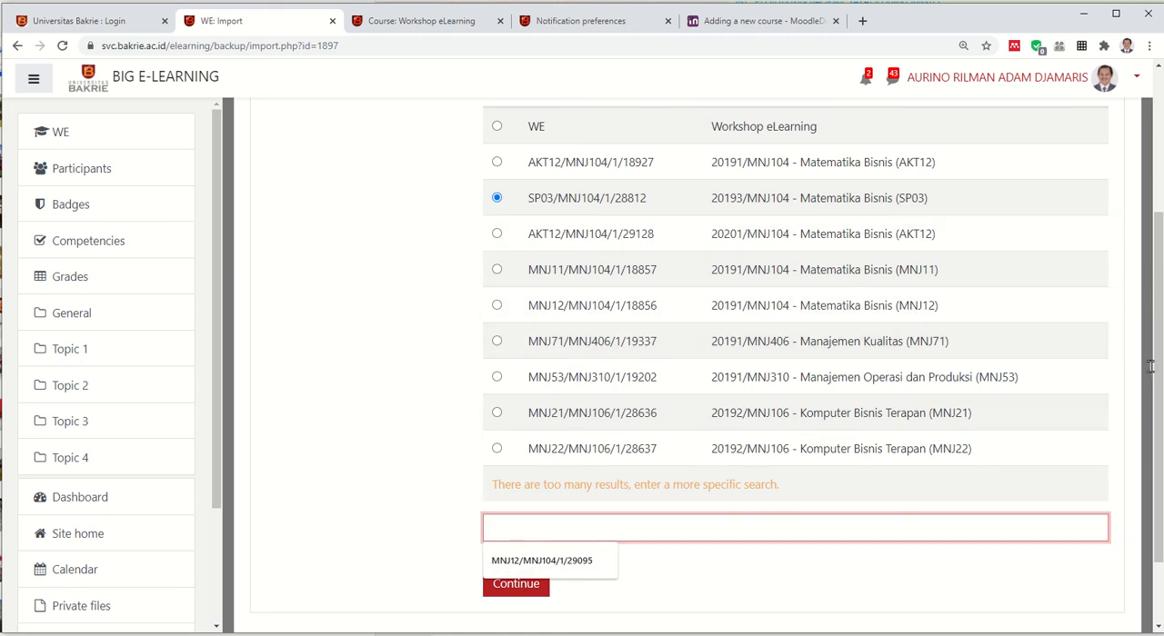
key("Down")
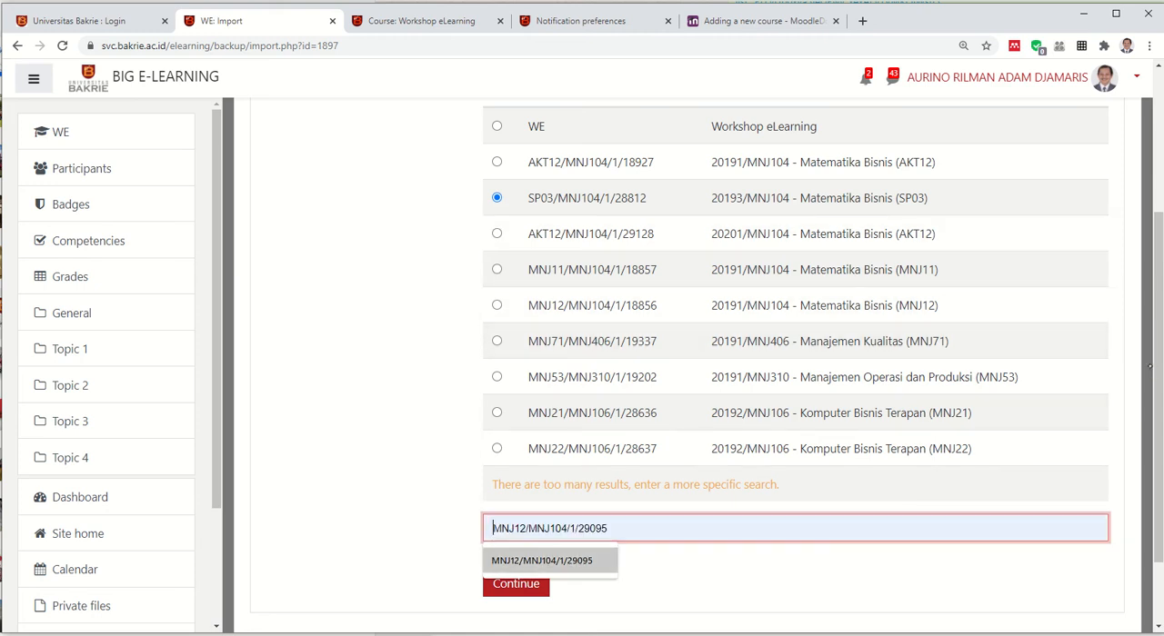
key("Up")
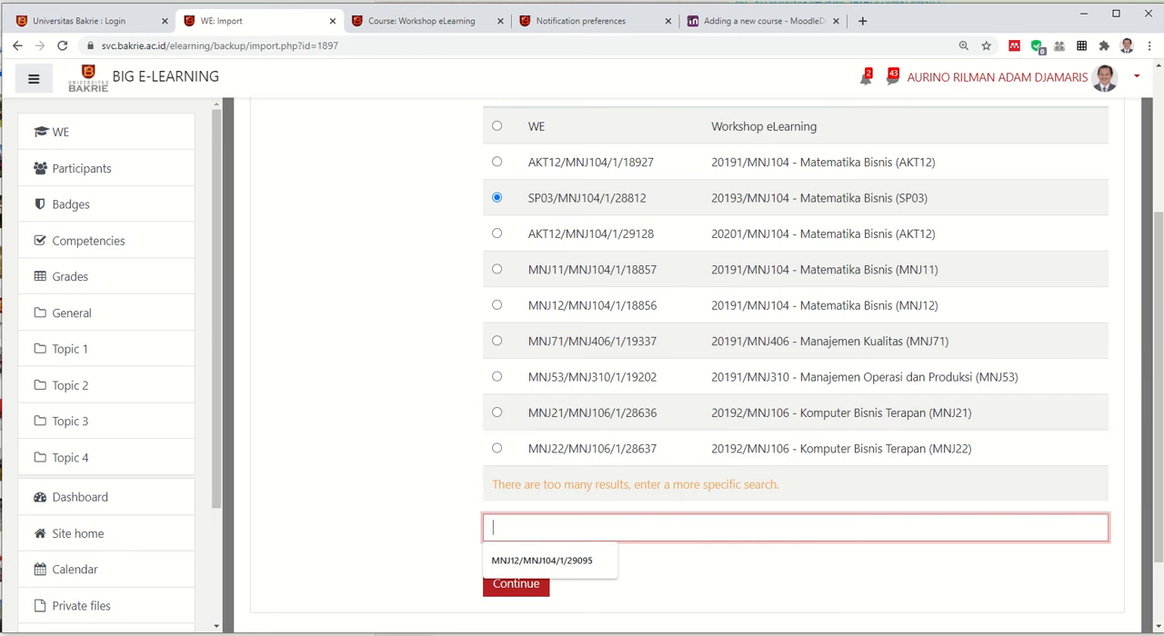
key("super+h")
type("Mana")
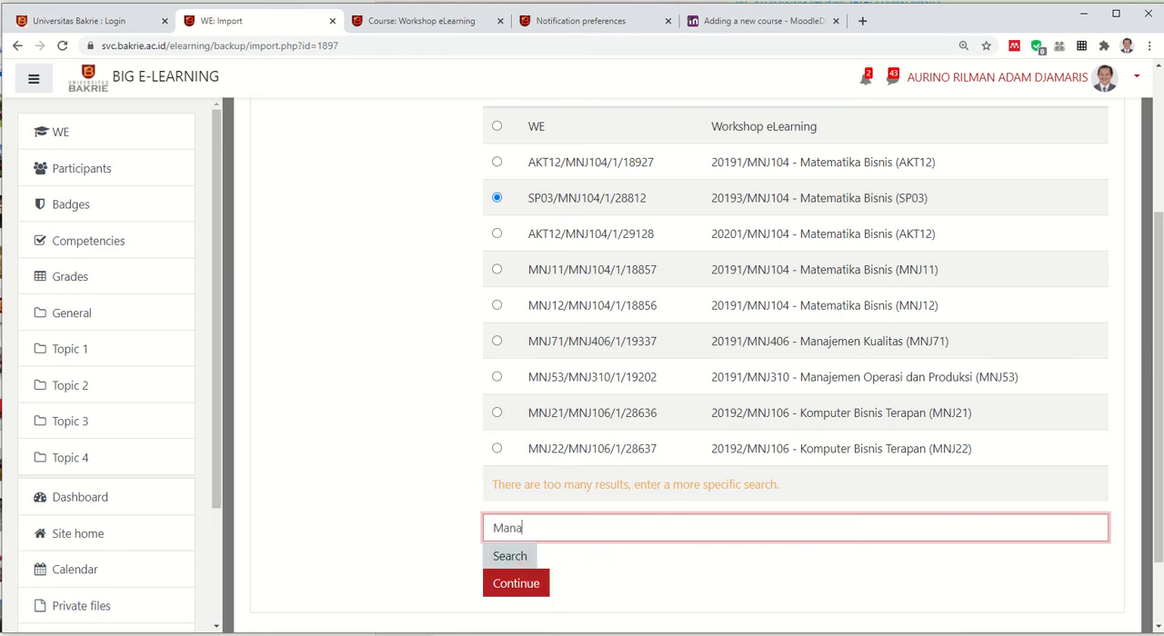
type("jemen operasi")
key("Return")
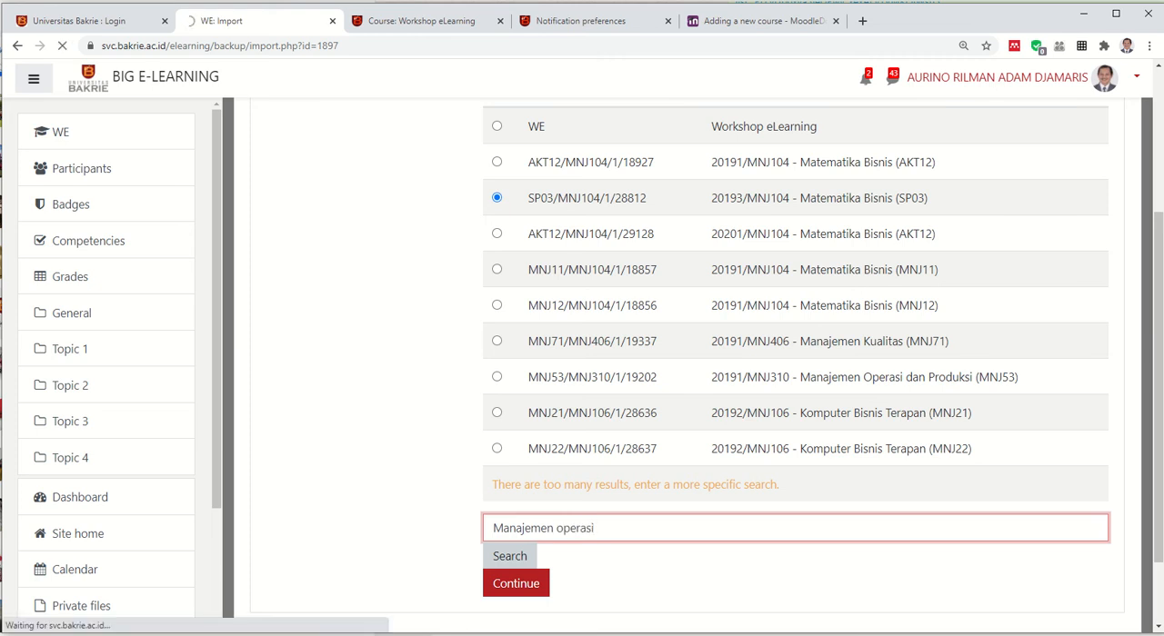
left_click(520, 554)
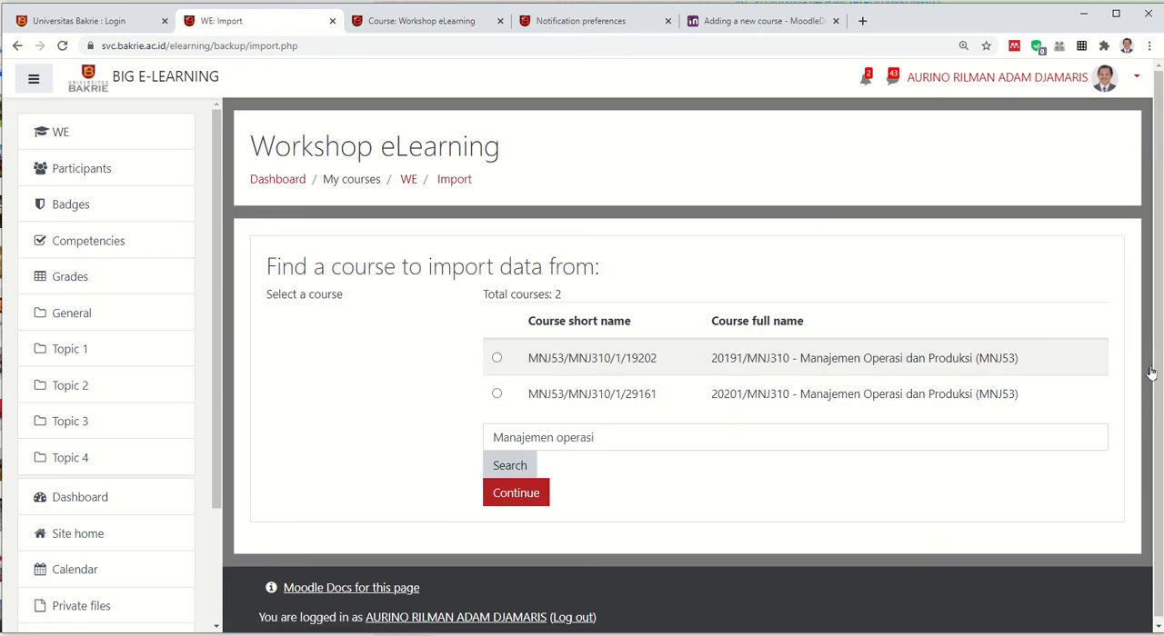
Replace the search term with "Matematika" and search the source courses again
left_click(592, 439)
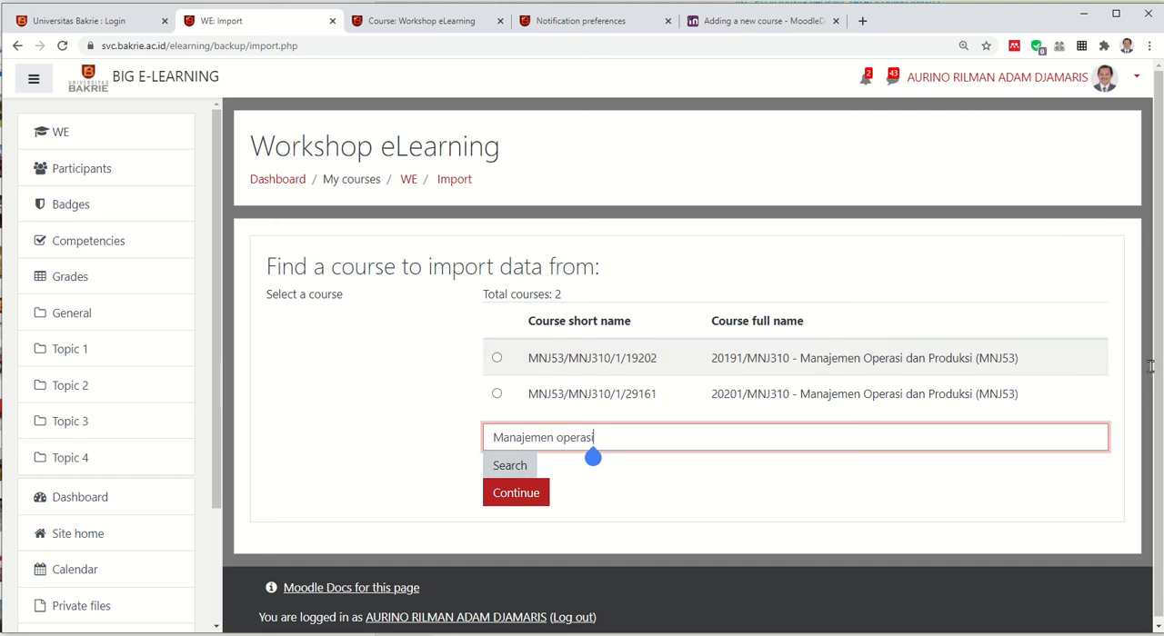
double_click(574, 437)
key("BackSpace")
key("BackSpace")
key("BackSpace")
key("BackSpace")
key("BackSpace")
key("BackSpace")
key("BackSpace")
key("BackSpace")
key("BackSpace")
key("BackSpace")
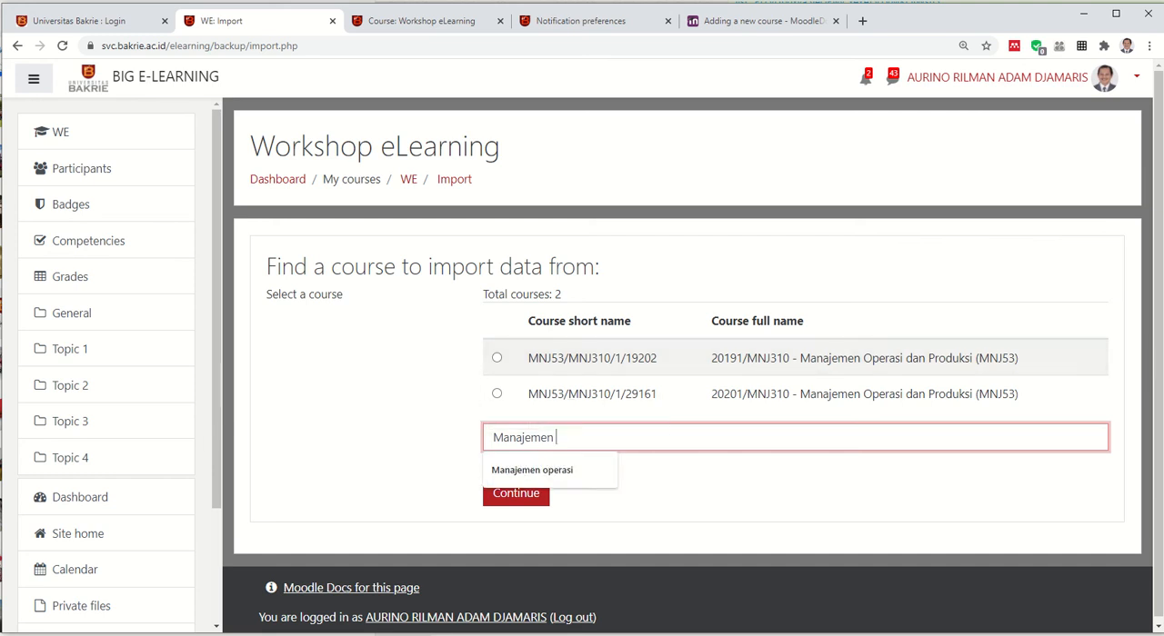
type("Matem")
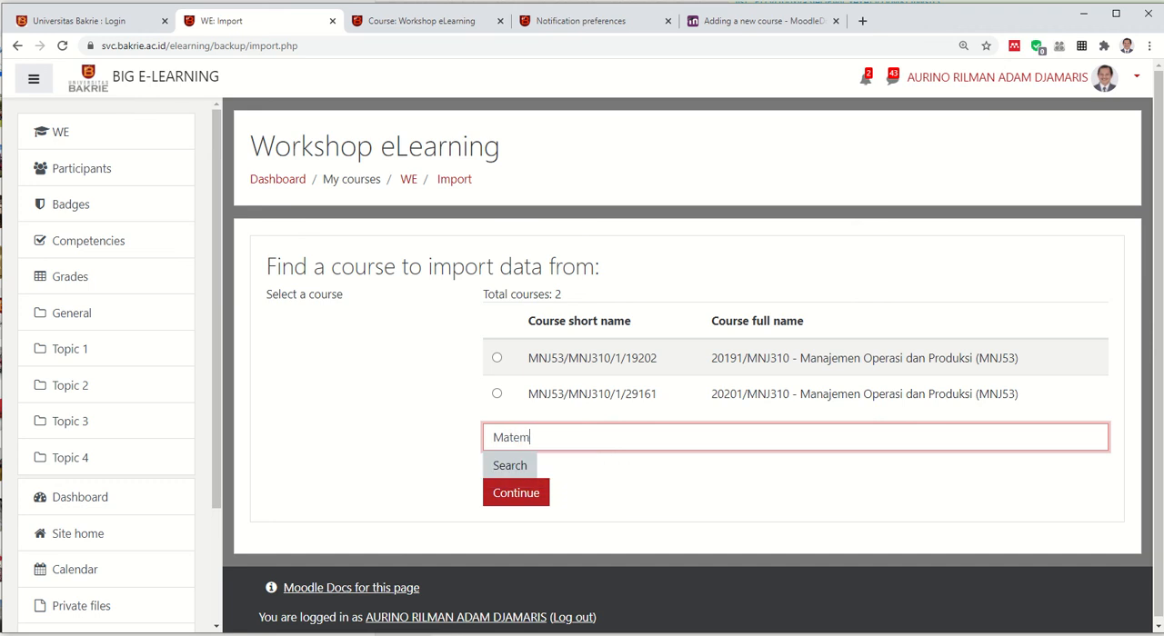
type("atiak")
key("BackSpace")
key("BackSpace")
type("ka")
key("Return")
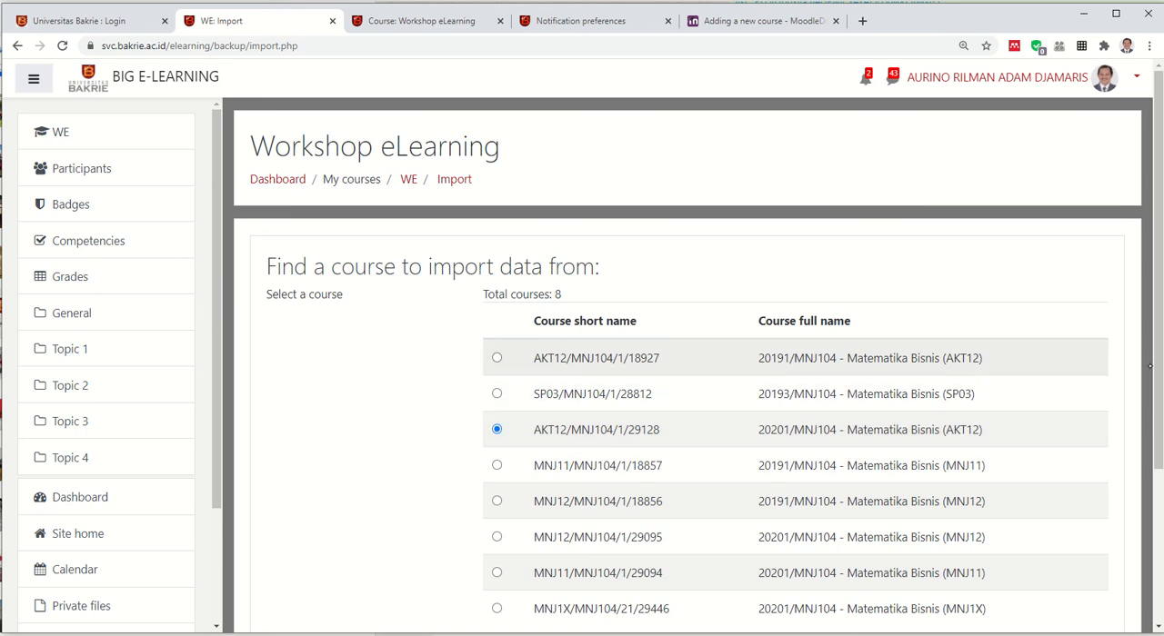
Choose 20191/MNJ104 - Matematika Bisnis (AKT12) as the import source and accept all the initial import settings
left_click(497, 358)
scroll(909, 354, "down", 3)
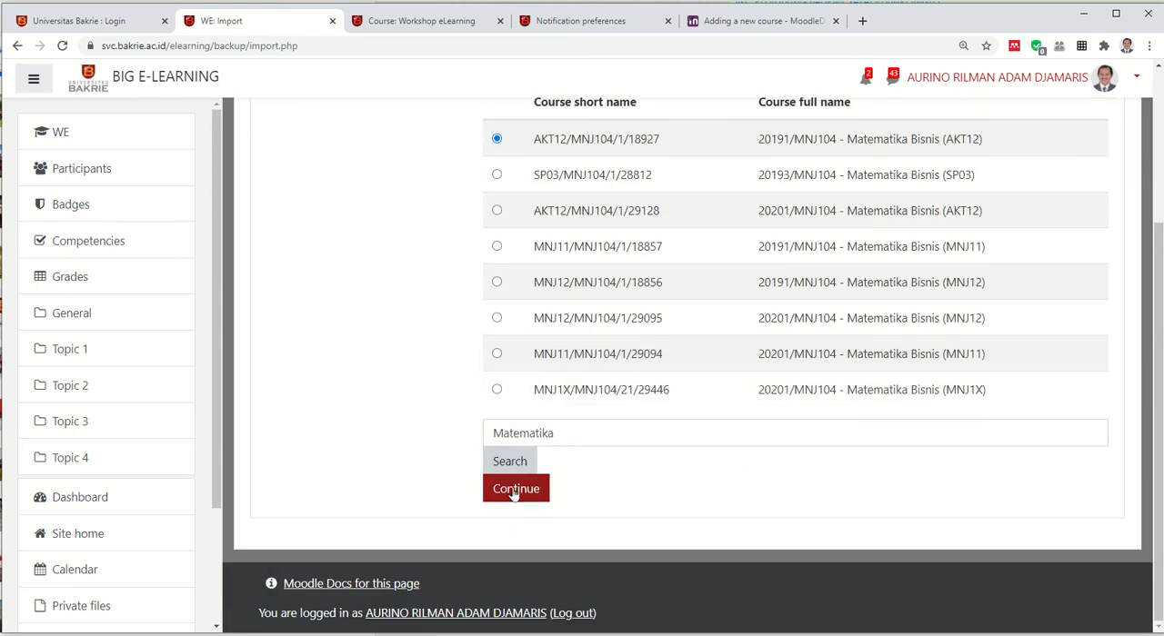
left_click(513, 491)
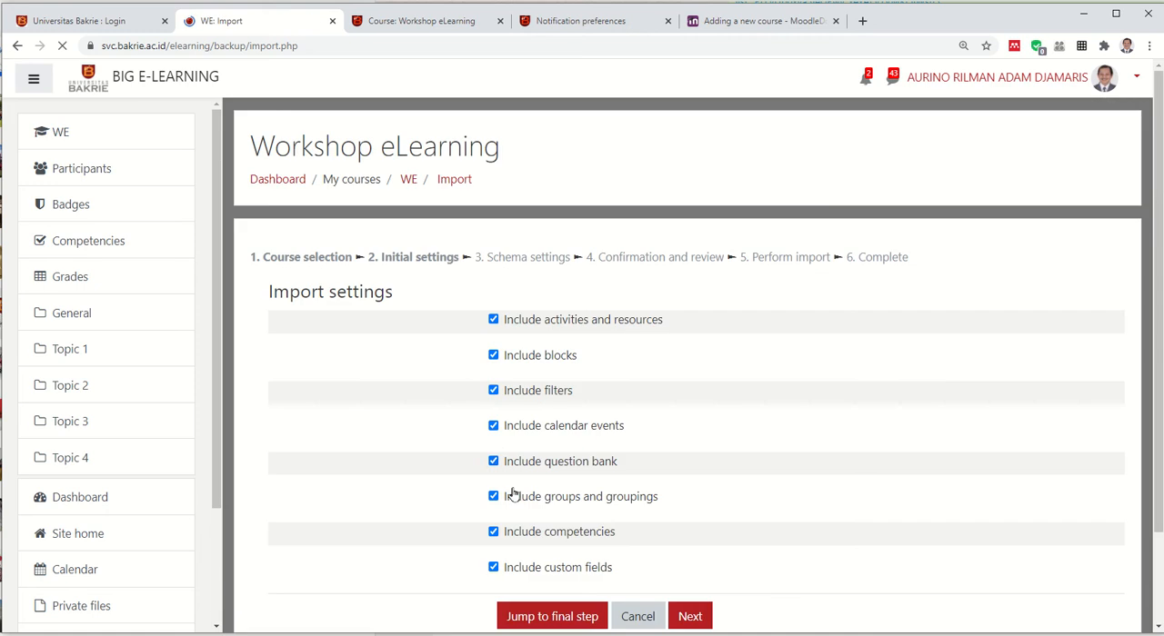
scroll(668, 470, "down", 2)
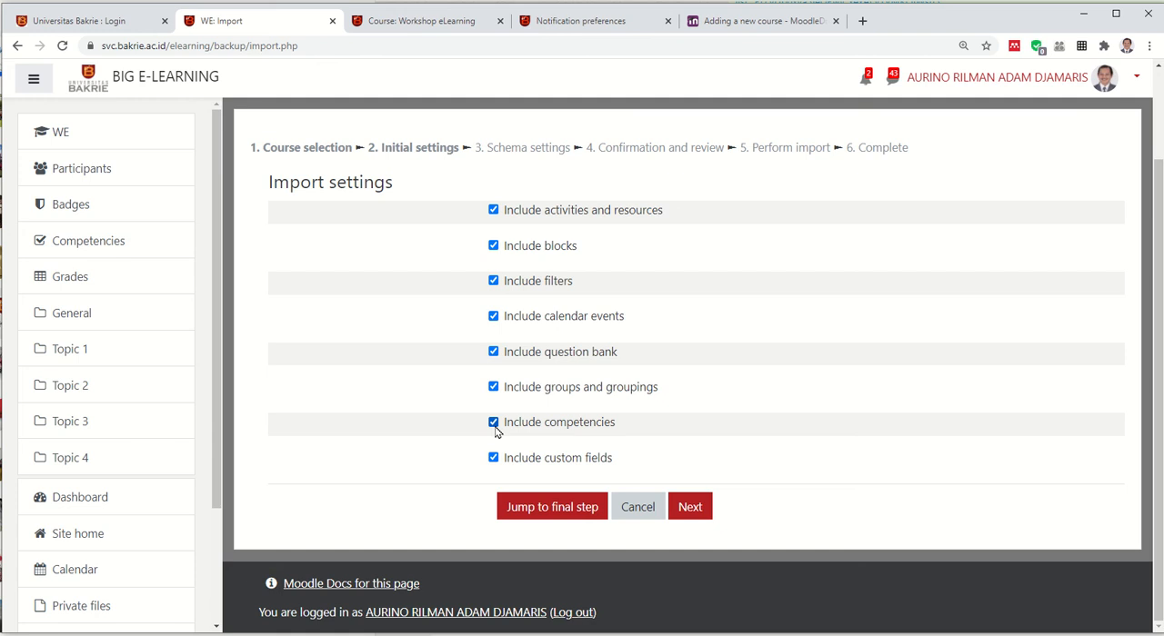
left_click(685, 517)
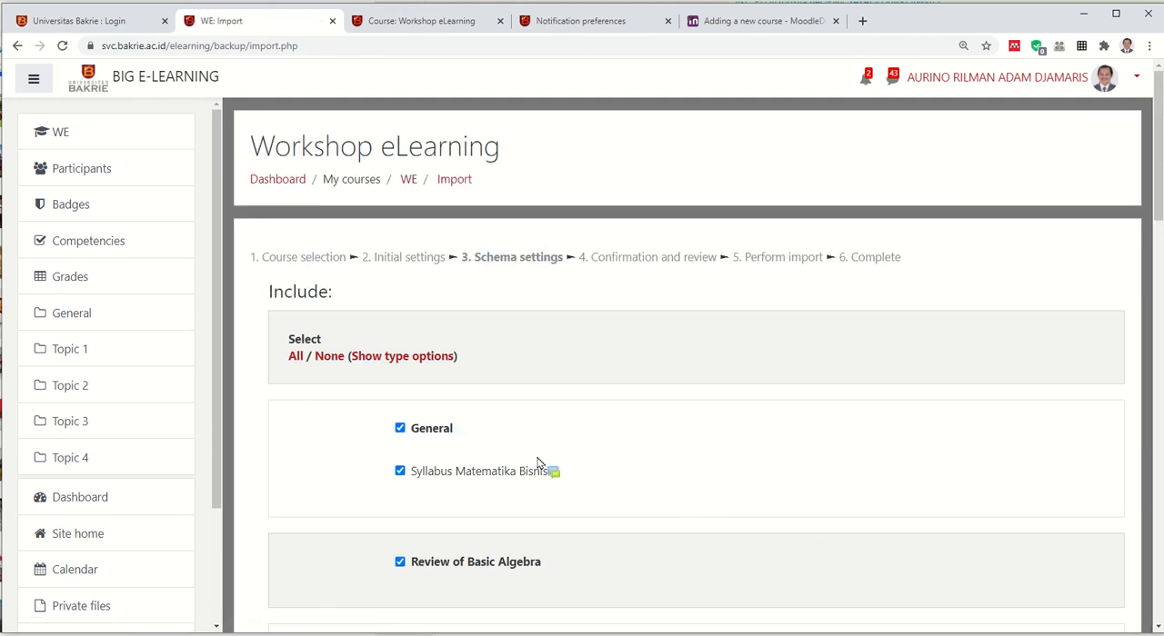
Include all items of the source course except Final Term Exam and Mid Term Exam, and proceed to the confirmation stage
left_click(328, 364)
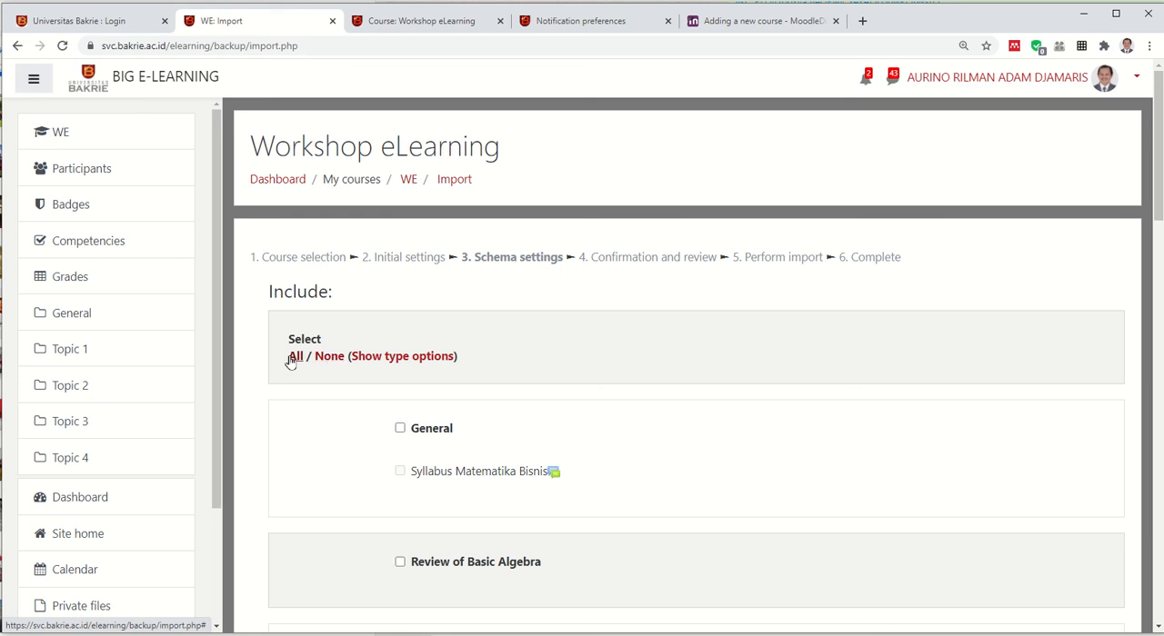
left_click(290, 361)
scroll(370, 371, "down", 10)
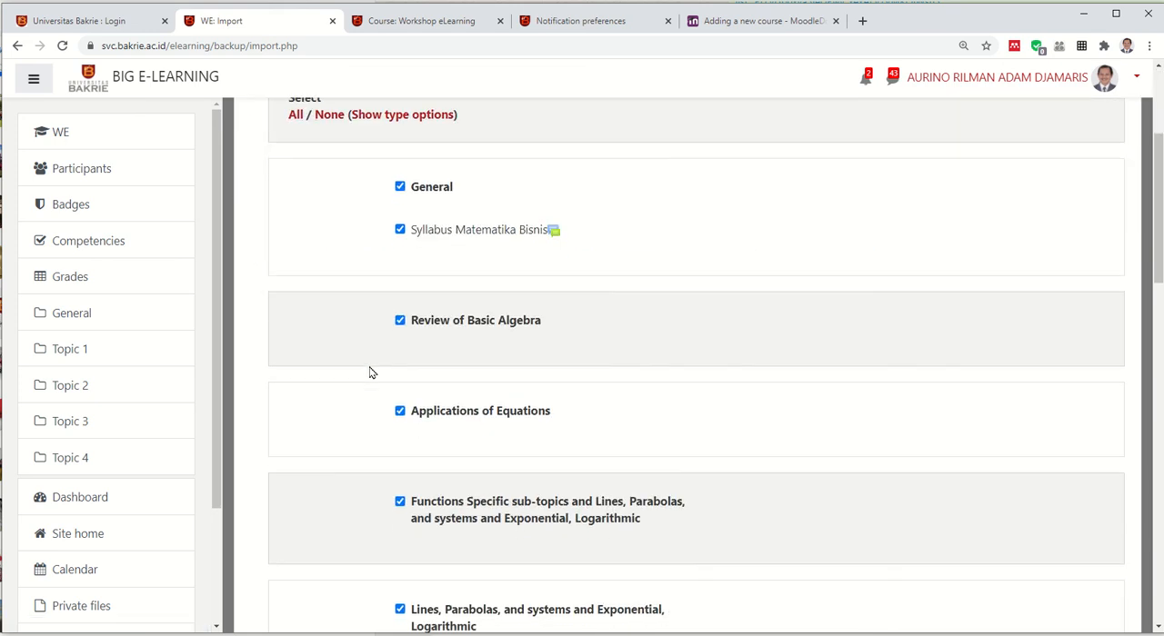
scroll(399, 377, "down", 6)
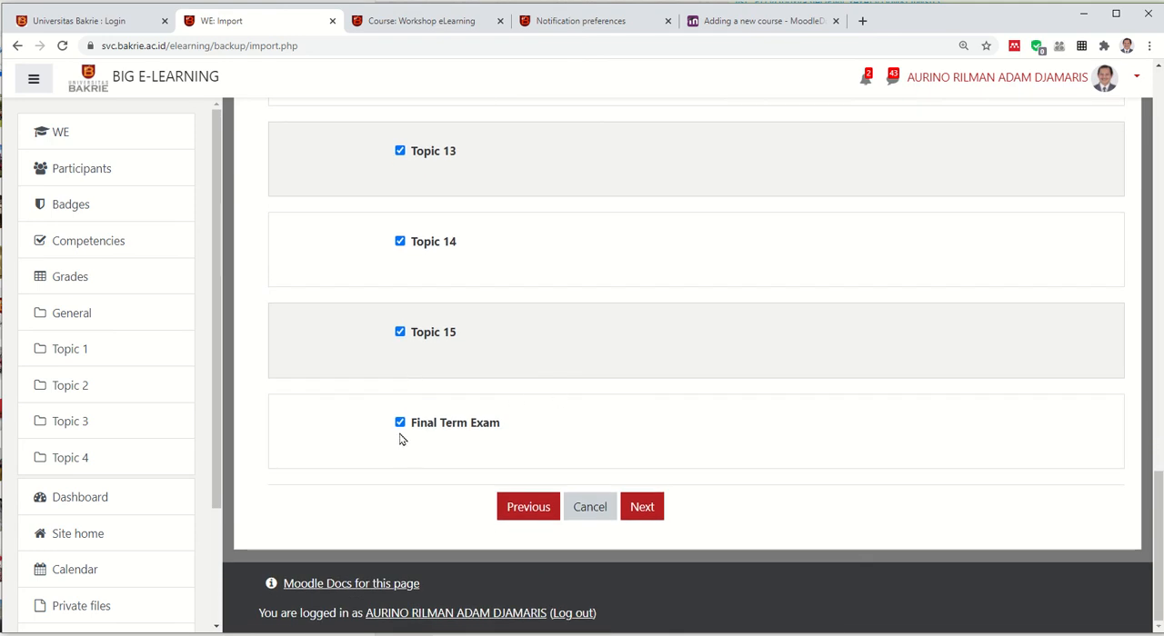
left_click(401, 424)
scroll(416, 440, "up", 4)
scroll(417, 440, "up", 4)
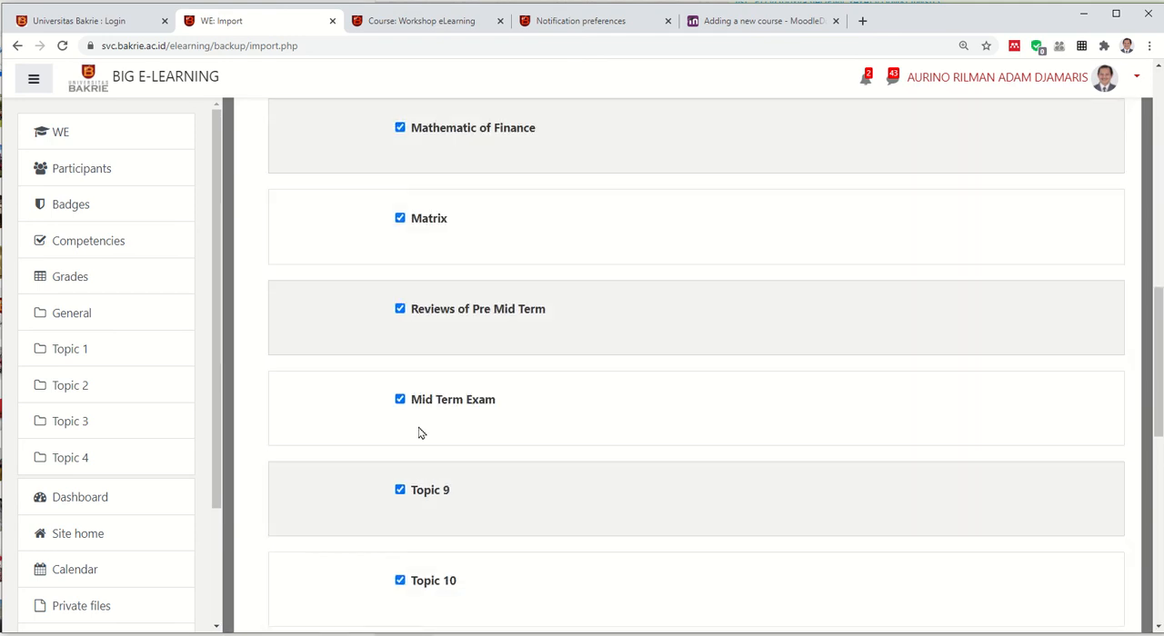
left_click(400, 400)
scroll(446, 403, "up", 3)
scroll(447, 403, "up", 4)
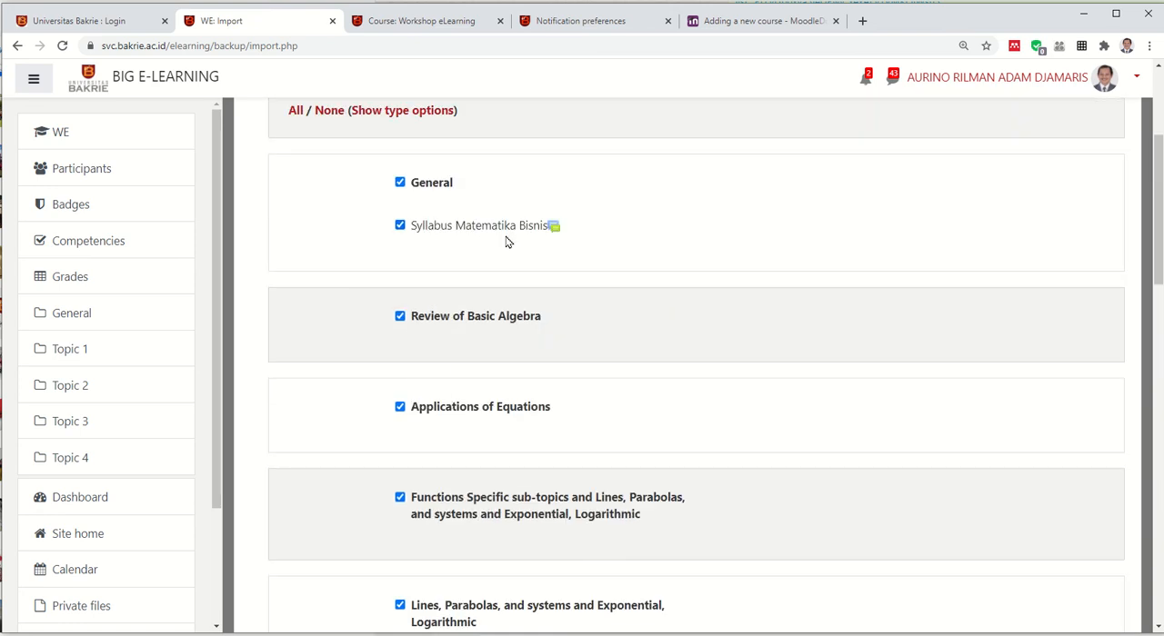
scroll(642, 438, "down", 13)
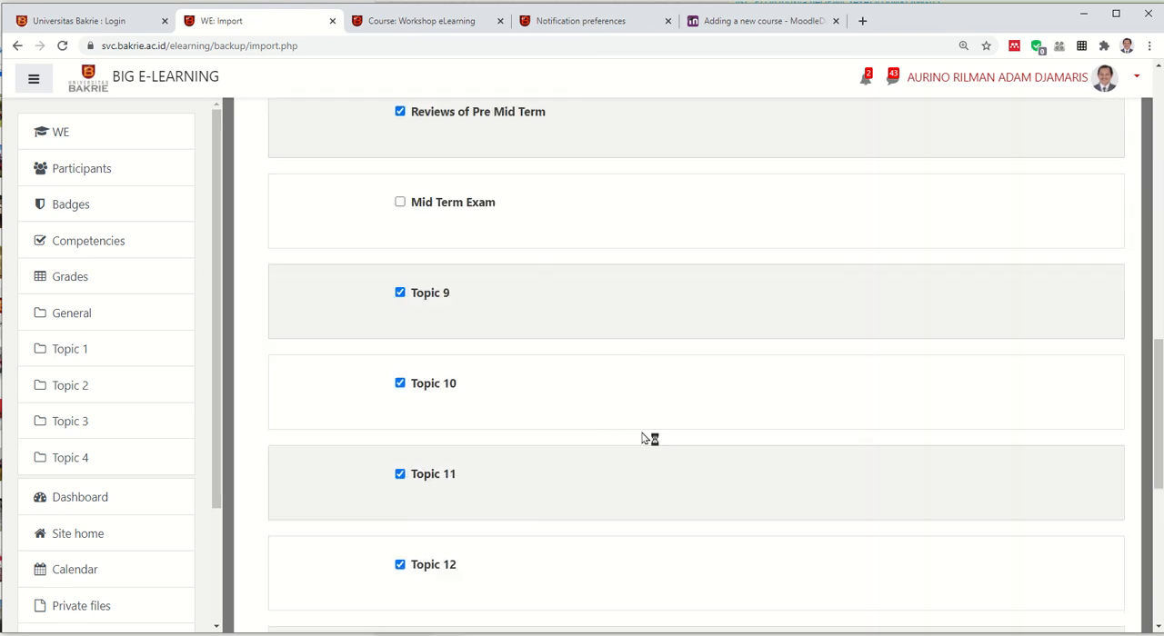
scroll(642, 439, "down", 2)
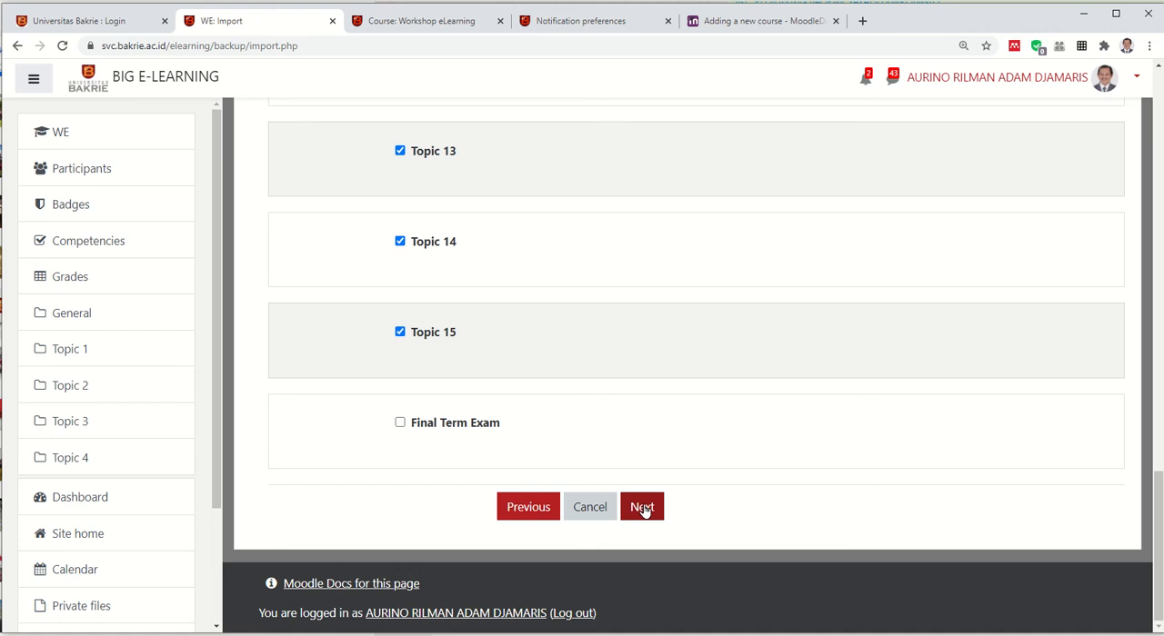
left_click(642, 507)
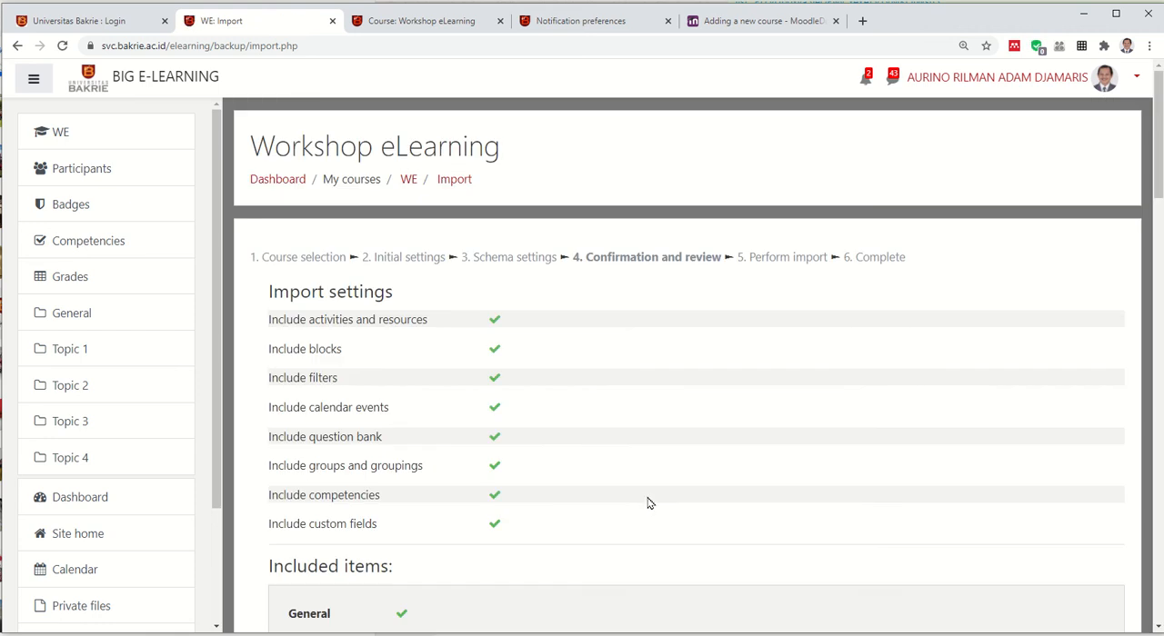
Perform the import into Workshop eLearning and return to the course page to view the imported content
scroll(466, 364, "down", 1)
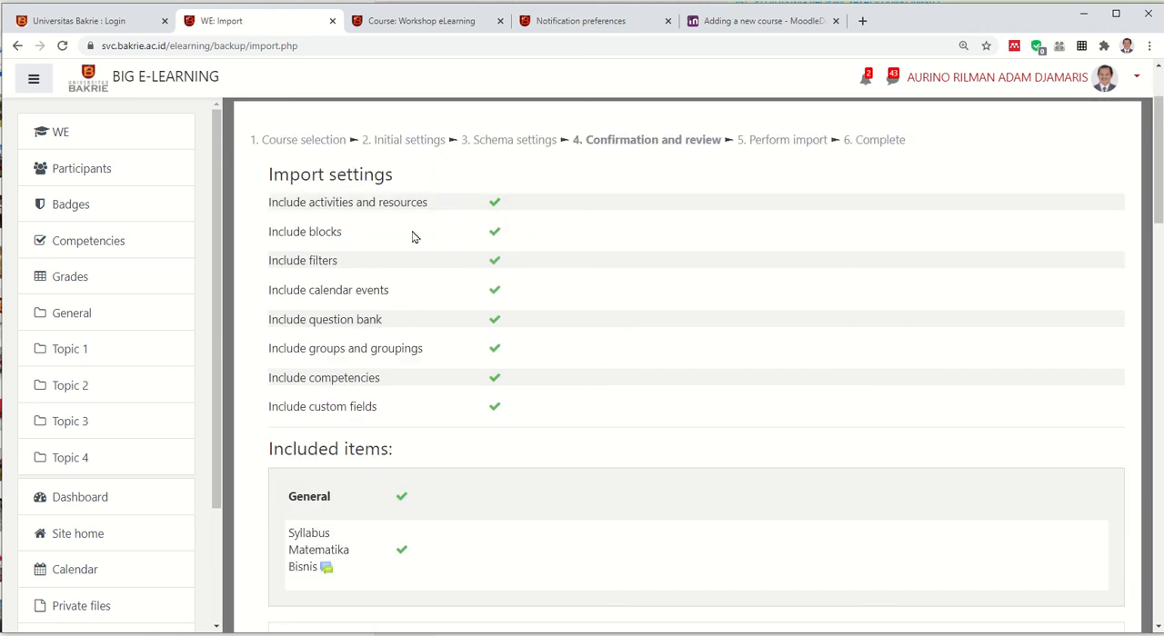
scroll(494, 322, "down", 2)
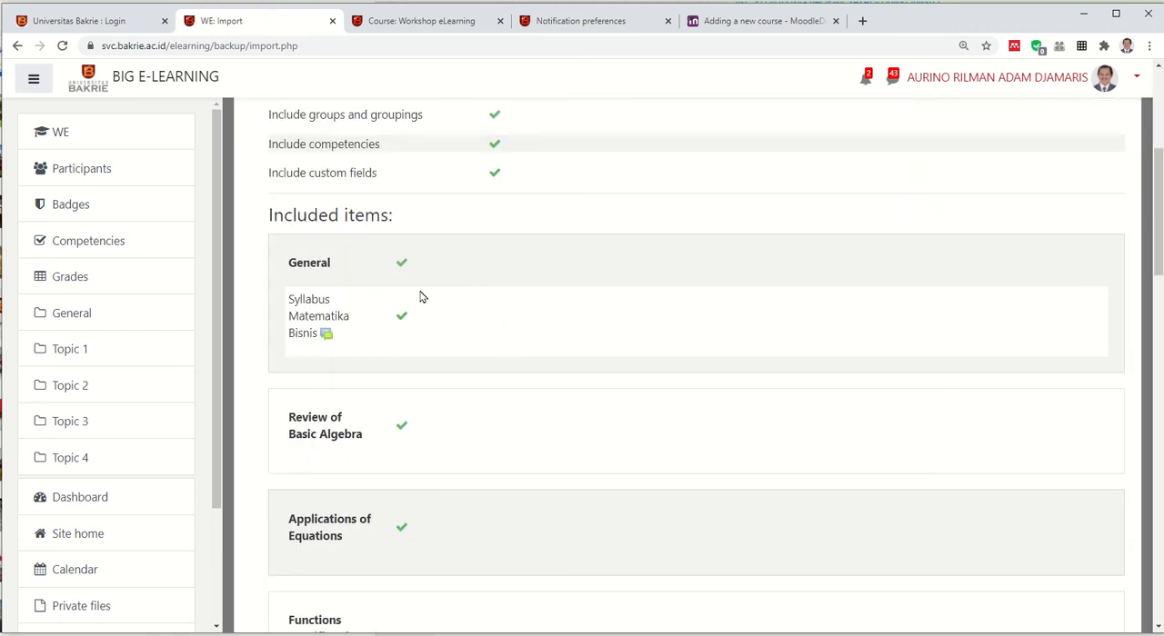
scroll(390, 293, "down", 1)
scroll(390, 299, "down", 4)
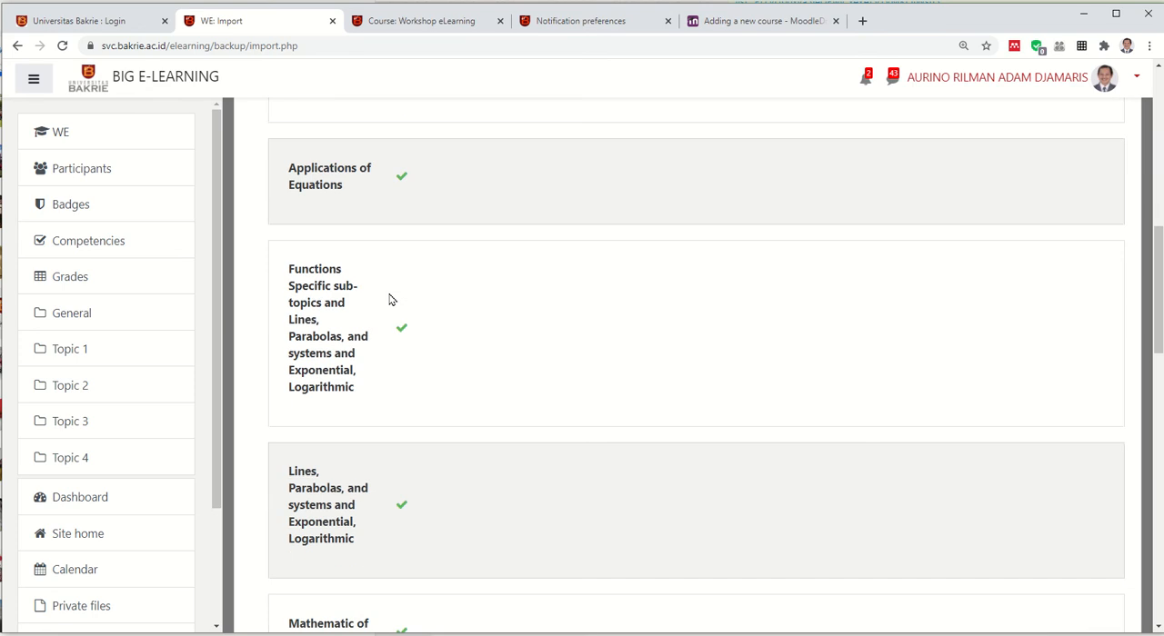
scroll(389, 299, "down", 4)
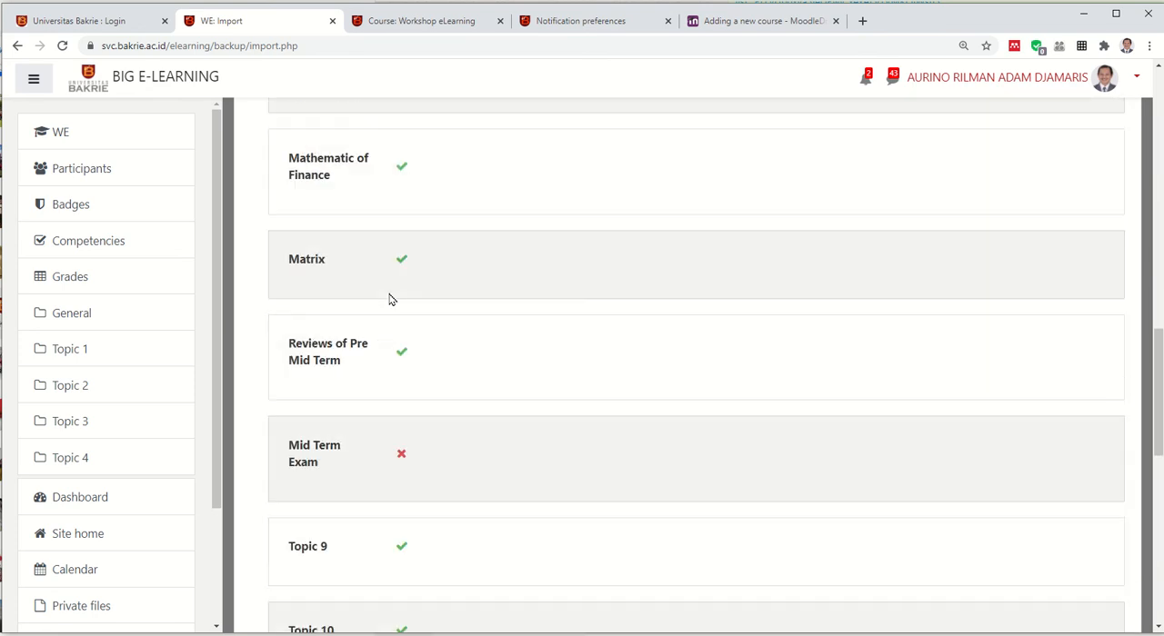
scroll(408, 347, "down", 7)
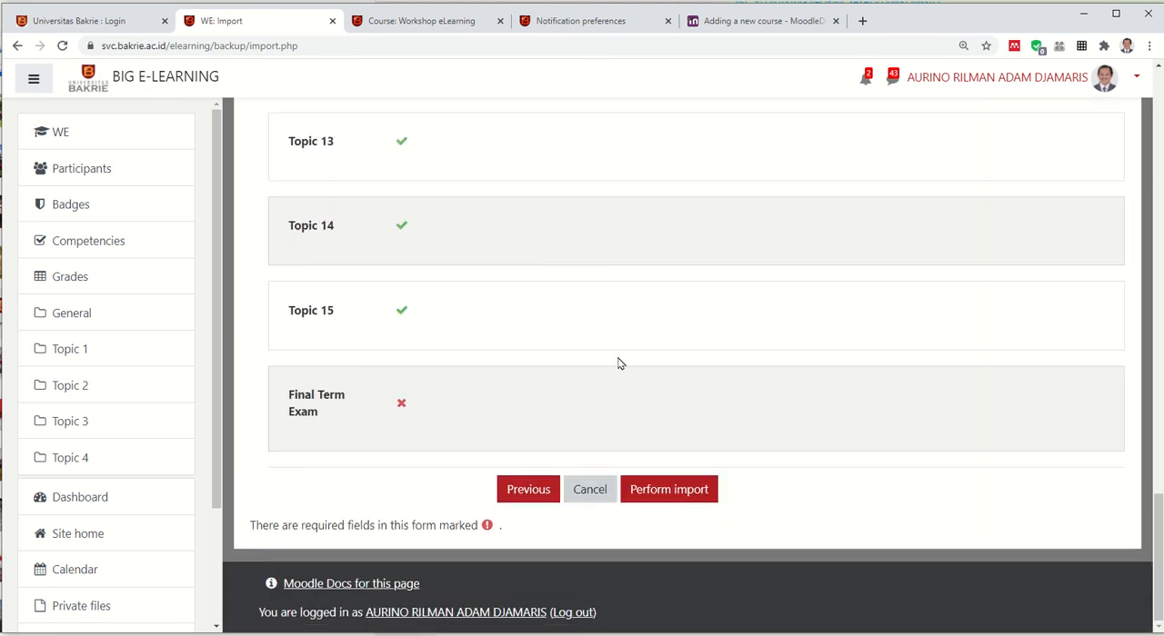
left_click(662, 493)
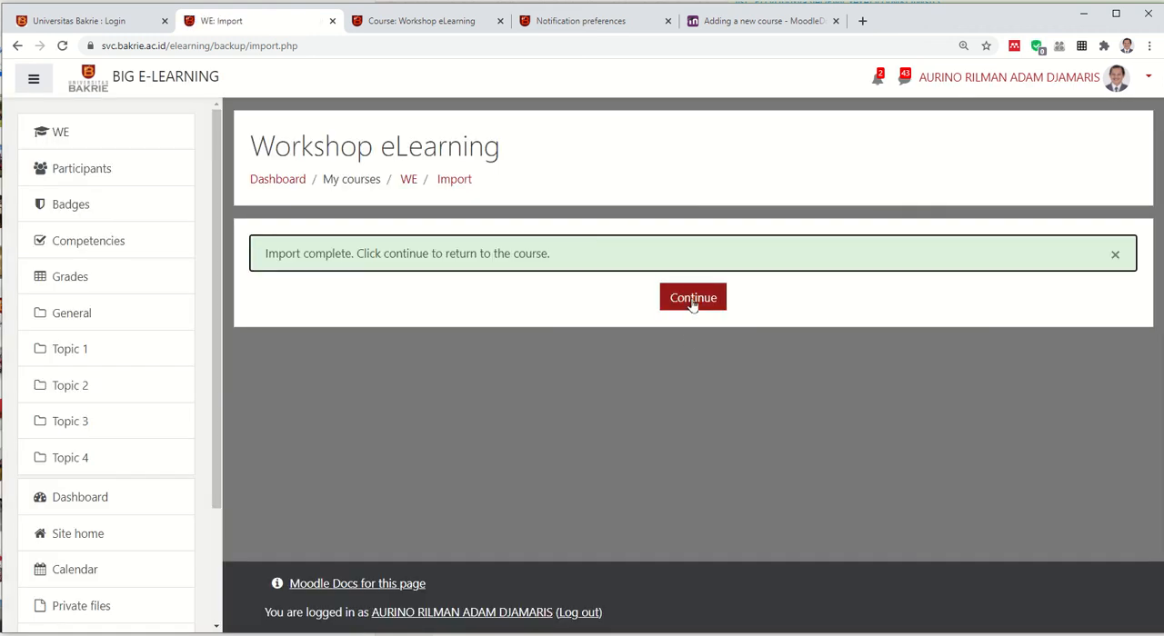
left_click(693, 300)
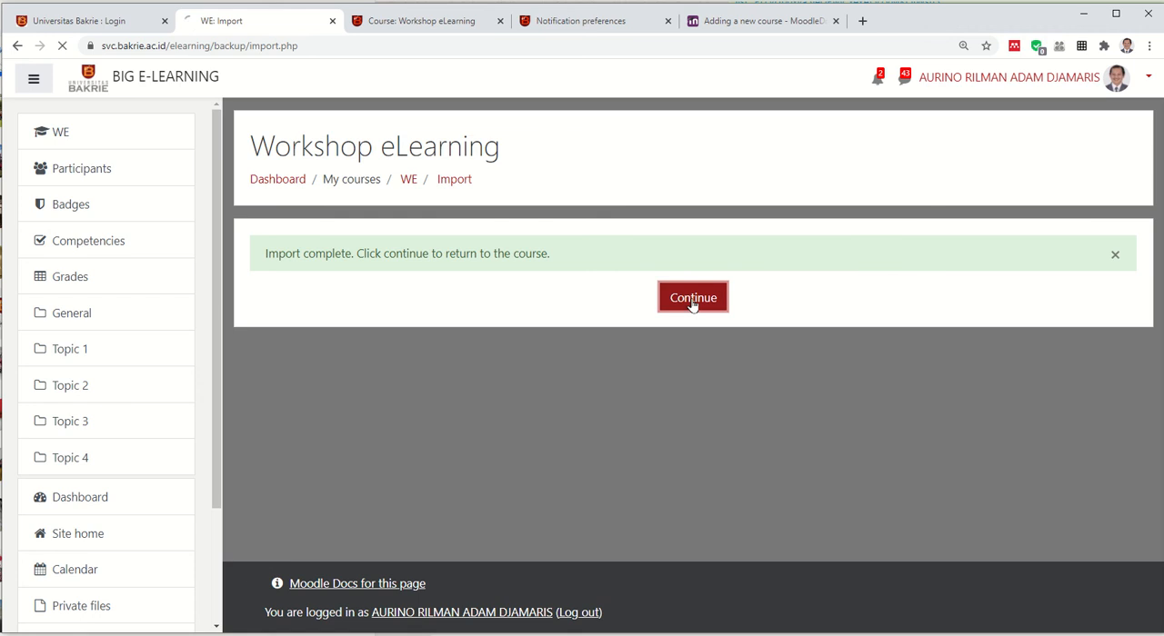
scroll(595, 408, "down", 15)
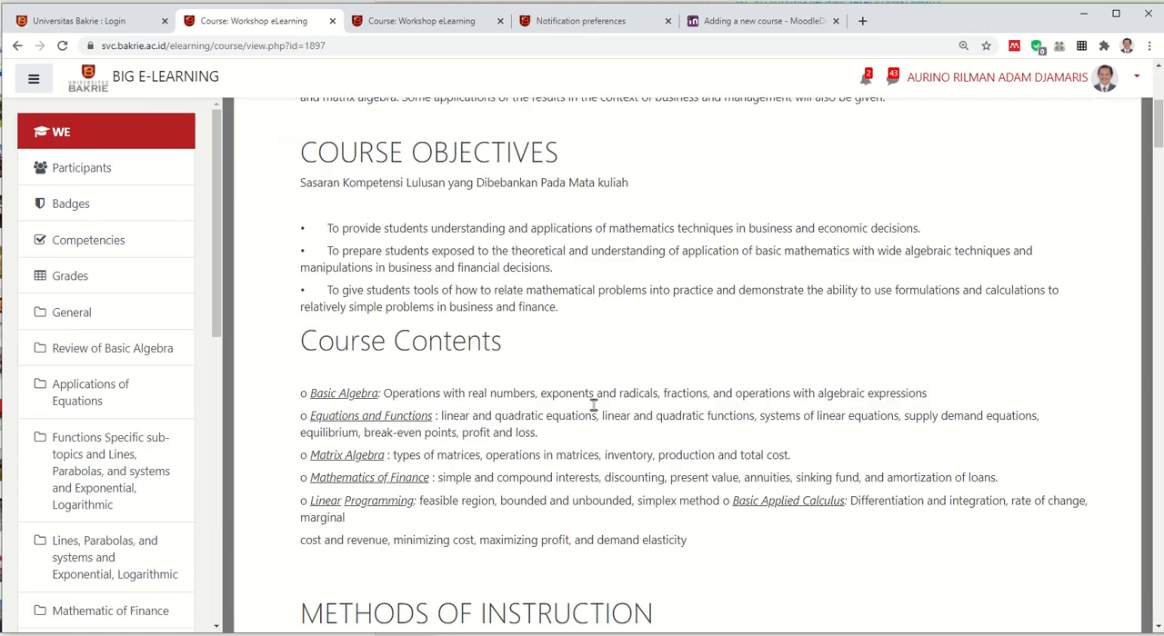
Look through the imported sections of the Workshop eLearning course and check its list of participants
scroll(658, 414, "down", 20)
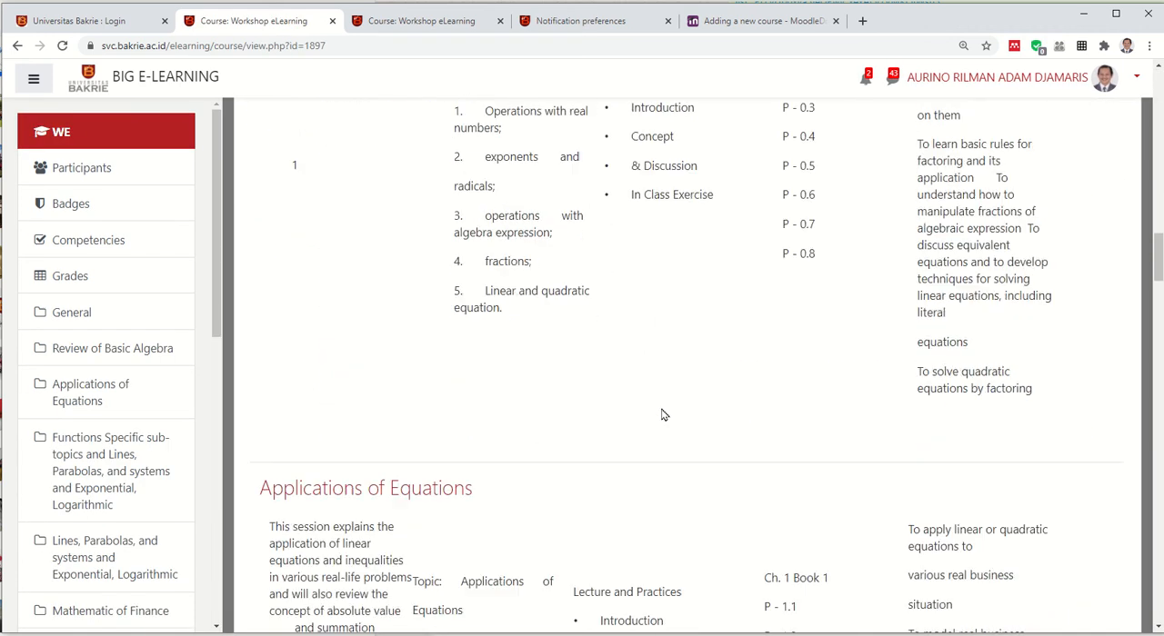
scroll(663, 415, "down", 20)
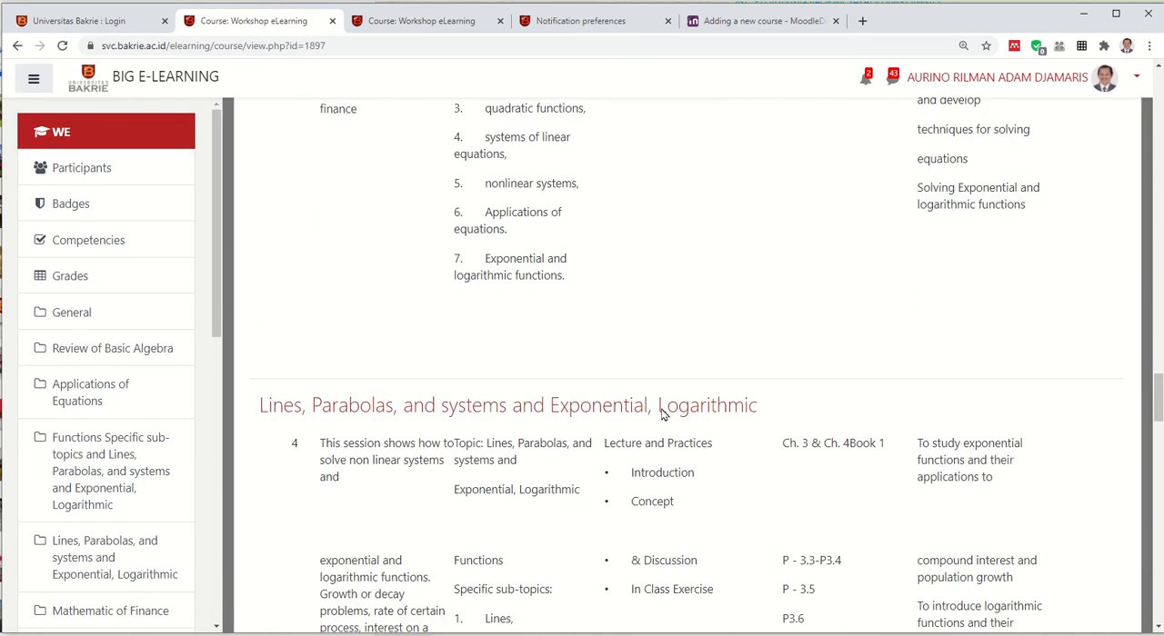
scroll(665, 416, "down", 20)
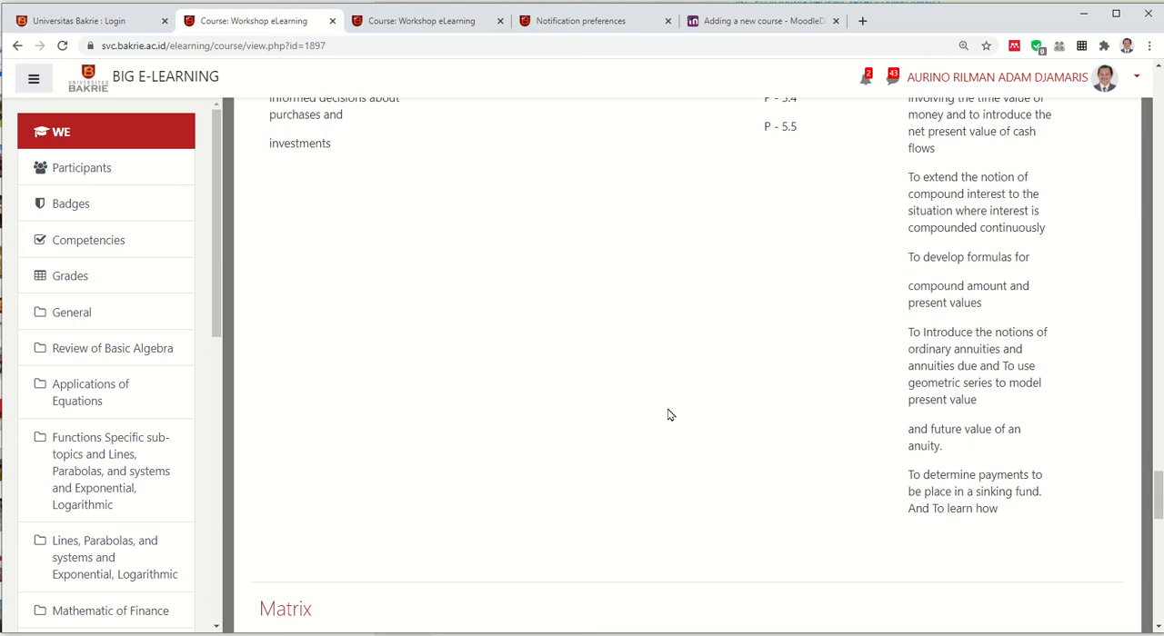
scroll(673, 418, "up", 20)
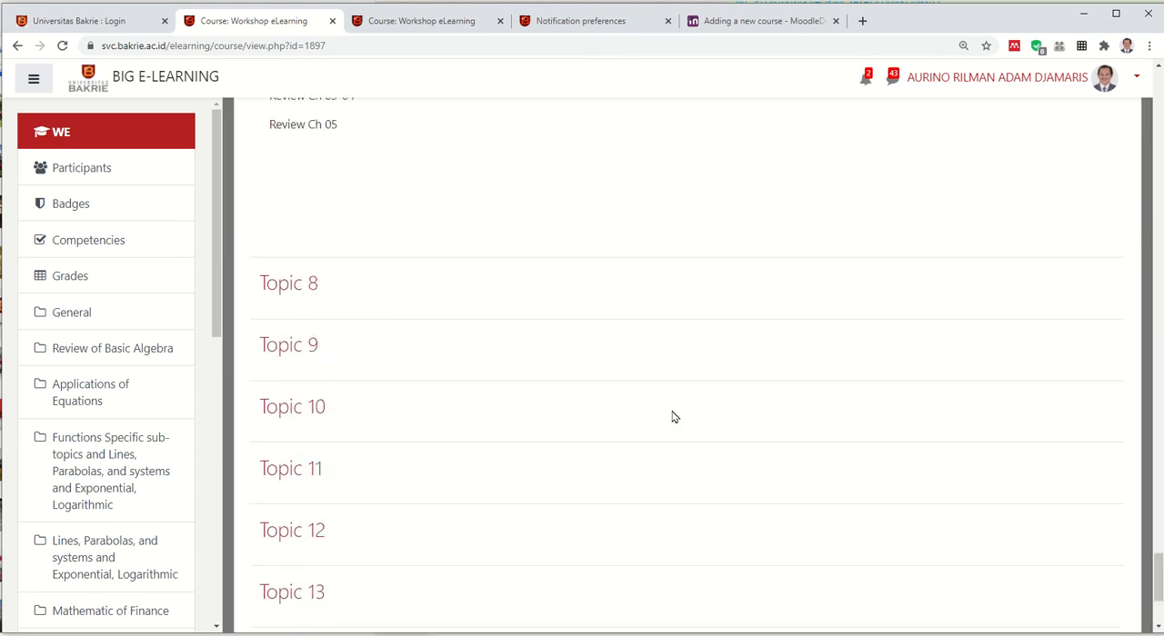
scroll(673, 417, "up", 15)
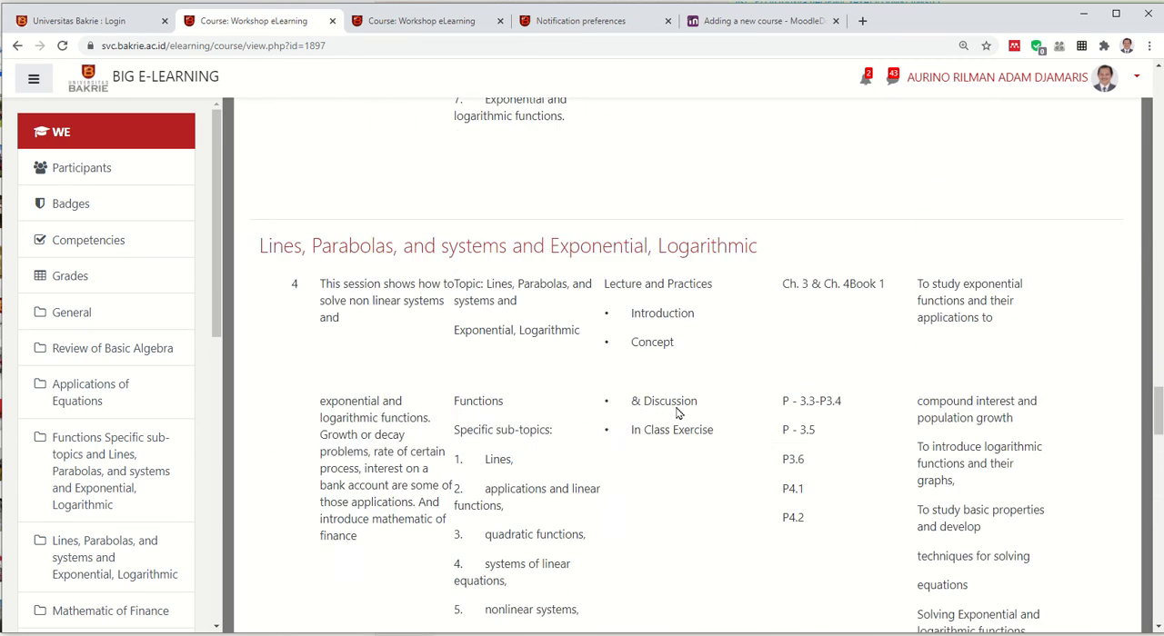
scroll(681, 404, "up", 2)
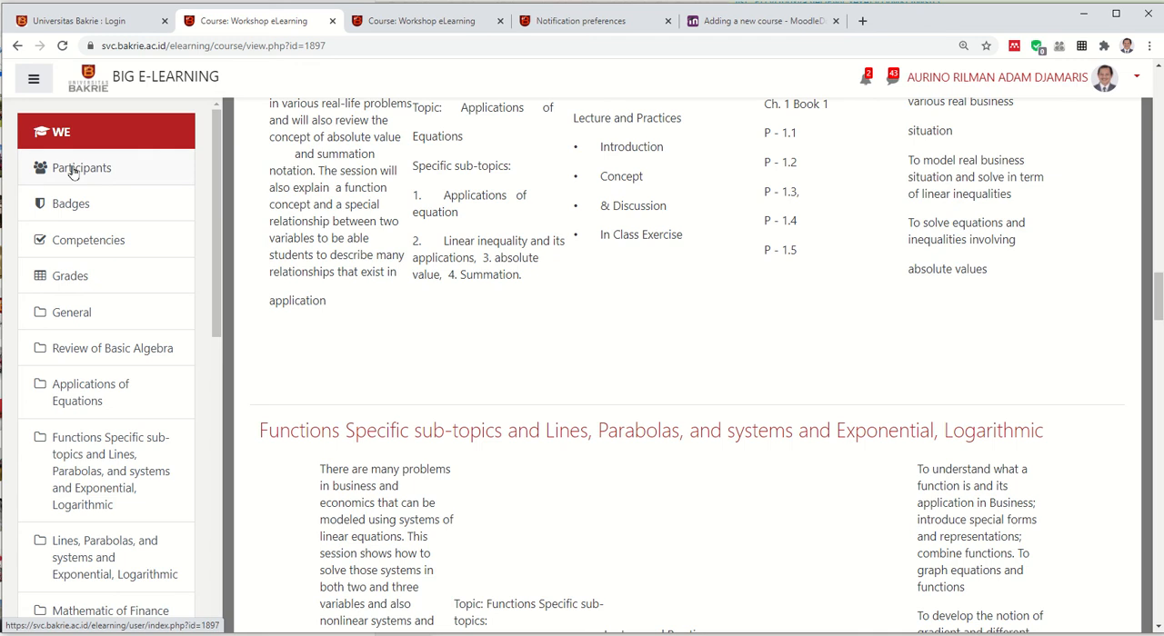
left_click(74, 171)
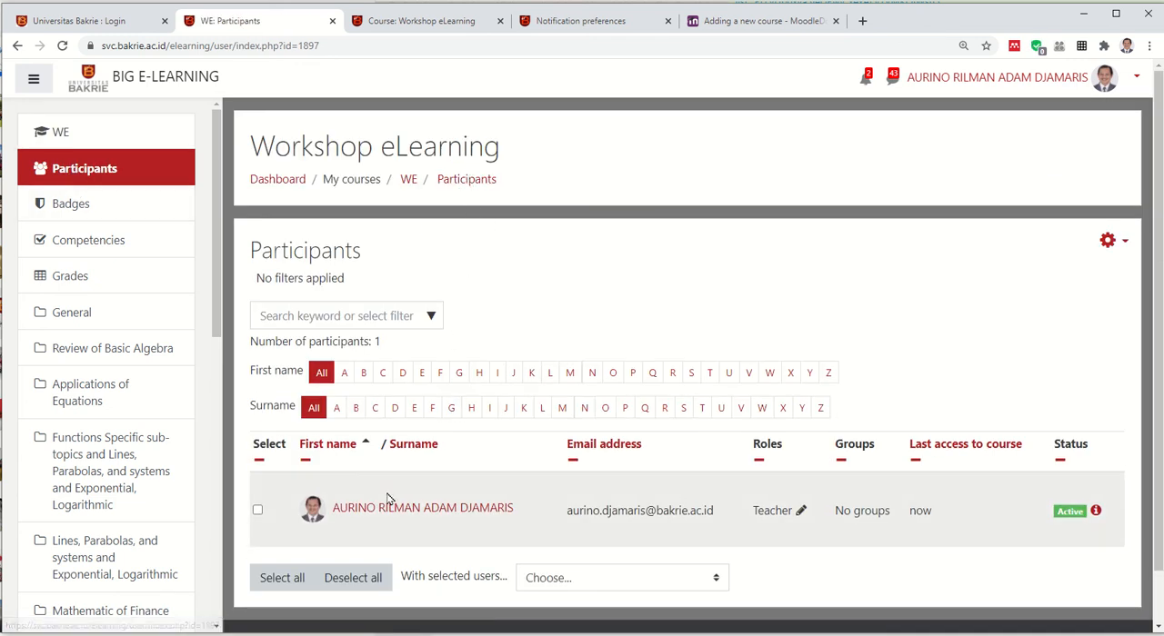
scroll(418, 487, "down", 1)
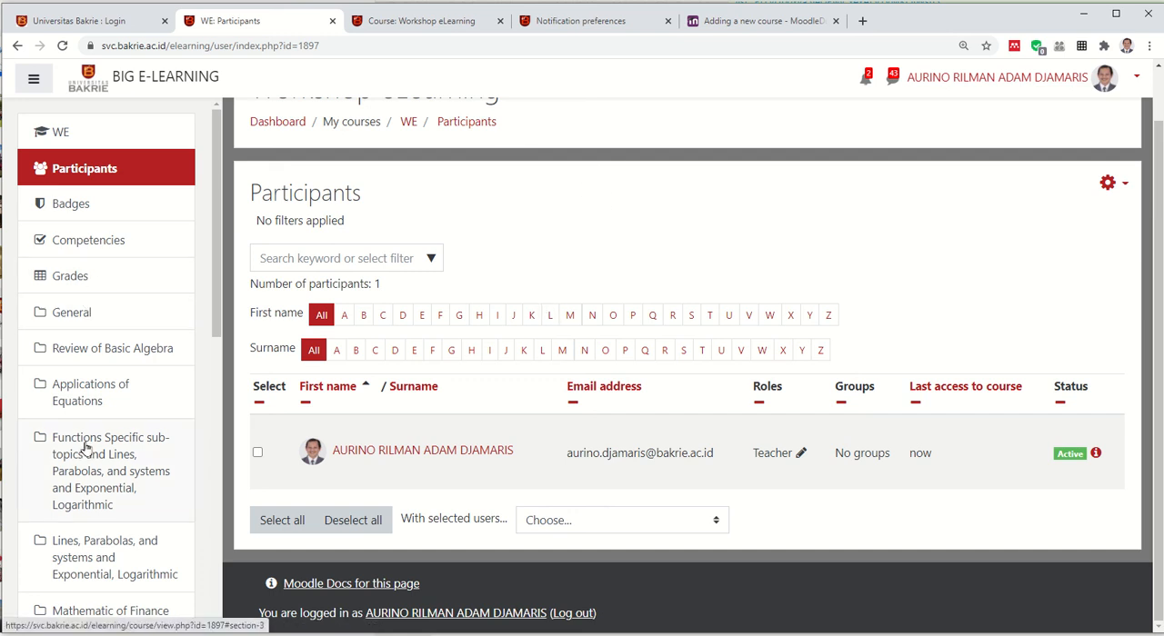
Go to the Applications of Equations section of the course and review the imported content around it
left_click(96, 398)
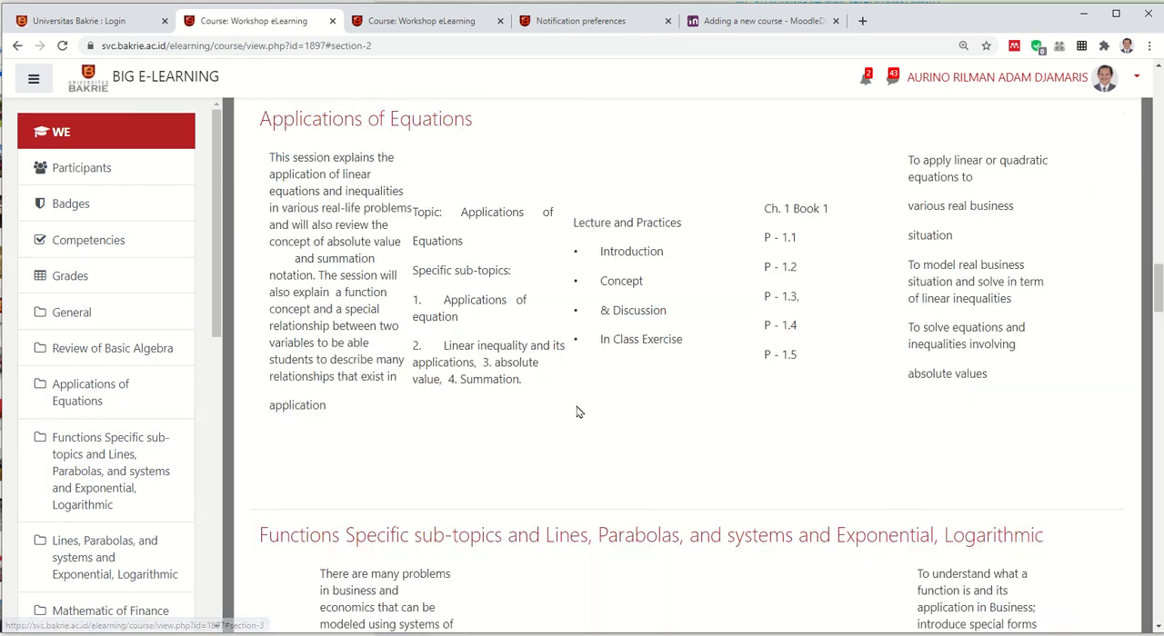
scroll(582, 401, "up", 4)
scroll(596, 395, "up", 8)
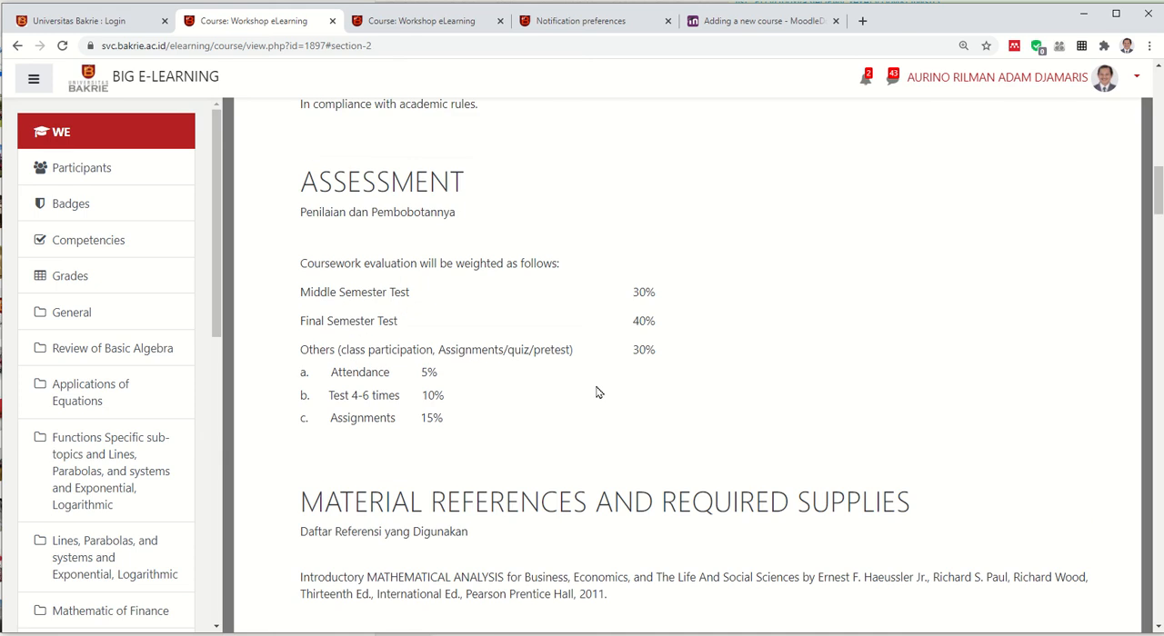
scroll(597, 391, "down", 9)
scroll(598, 391, "up", 1)
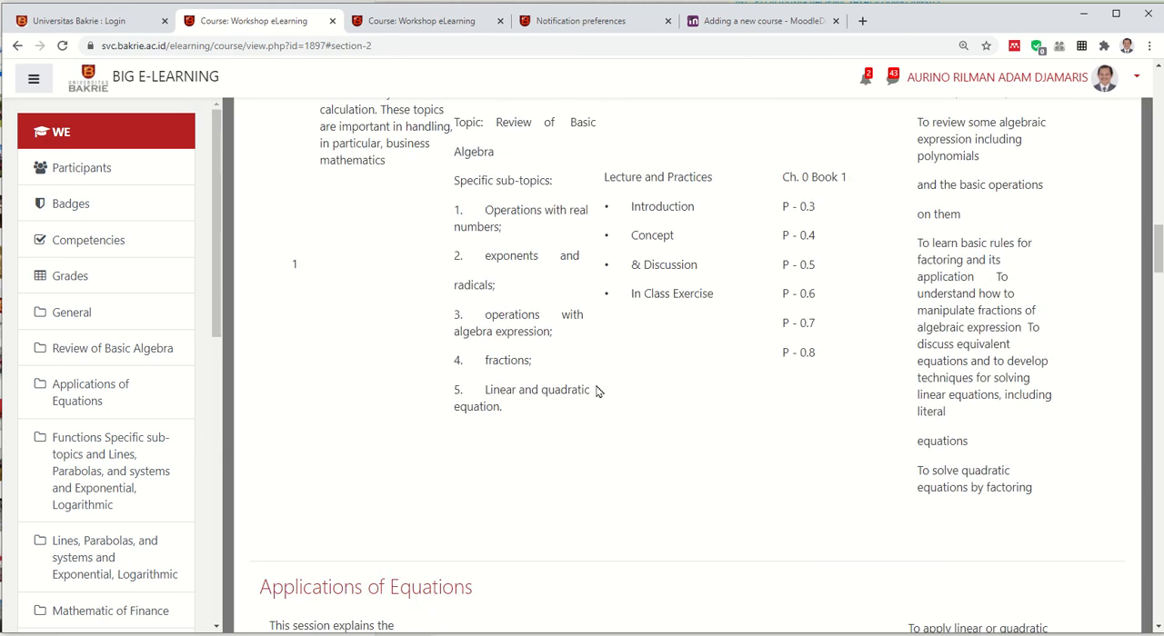
scroll(687, 264, "up", 1)
scroll(818, 277, "down", 1)
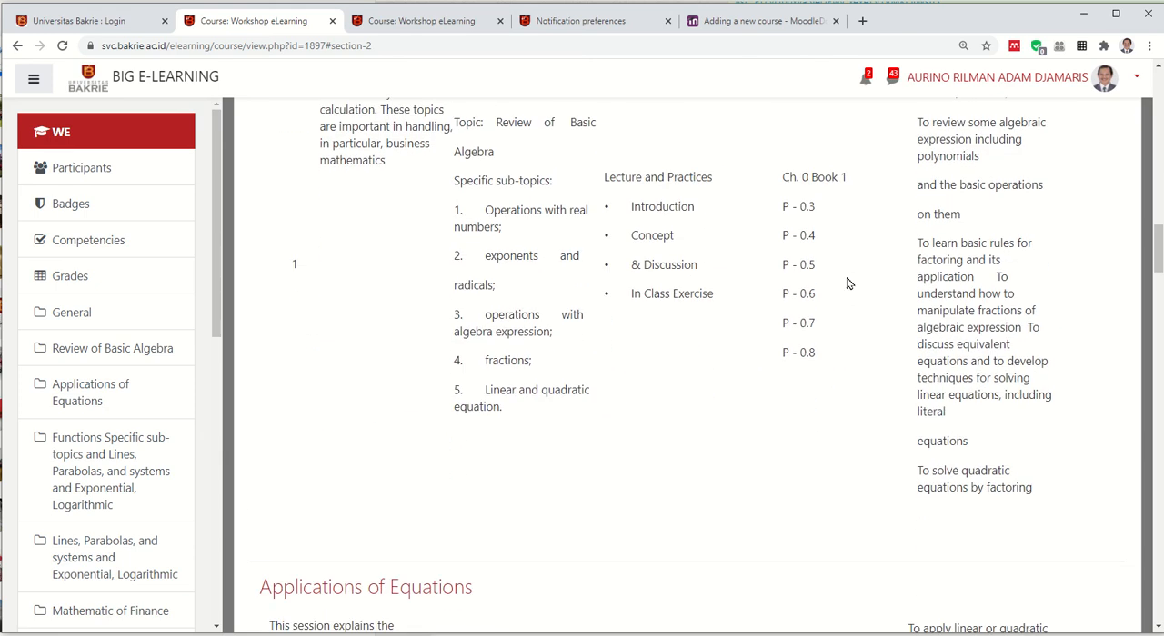
Turn on editing for the Workshop eLearning course and look over the Syllabus Matematika Bisnis item in editing mode
left_click(1135, 78)
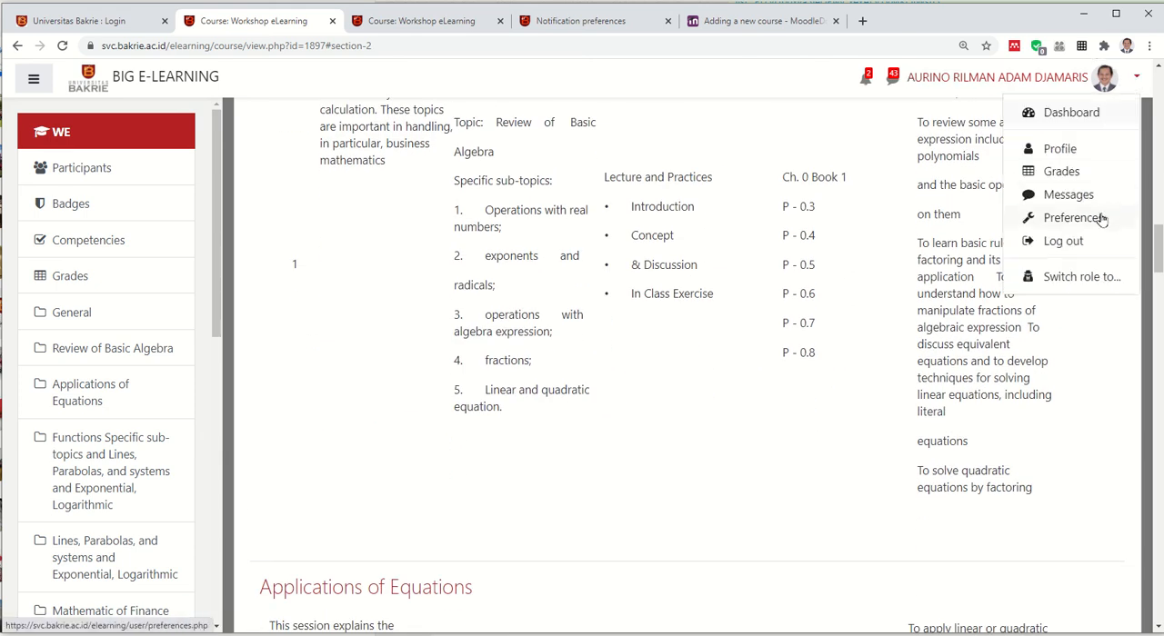
left_click(860, 309)
scroll(974, 301, "up", 1)
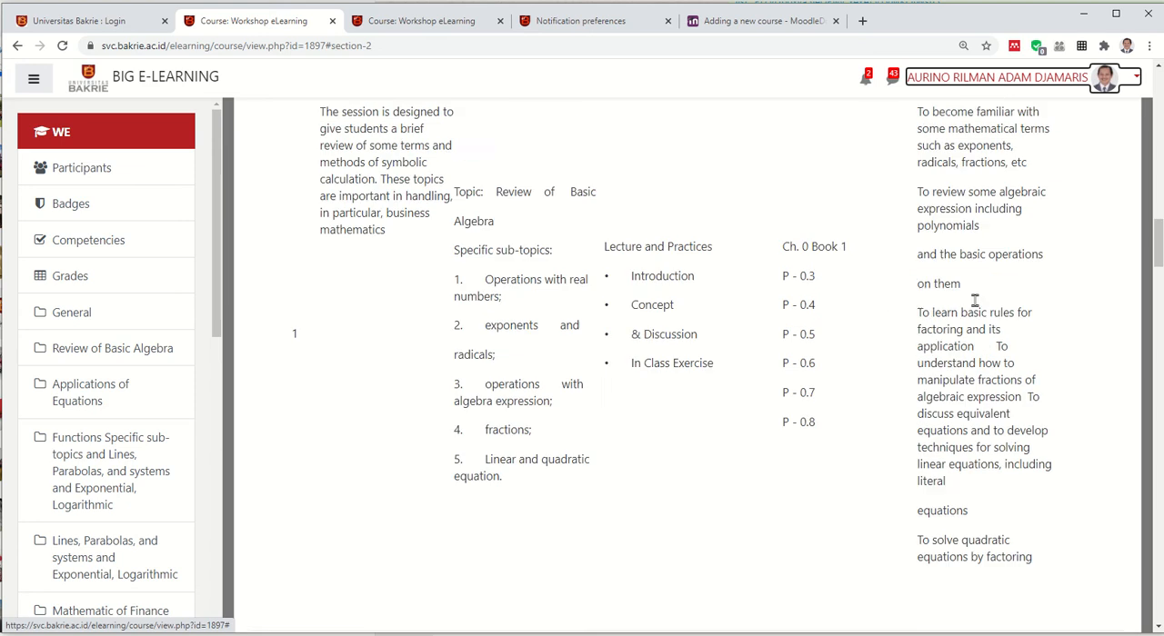
scroll(974, 301, "up", 15)
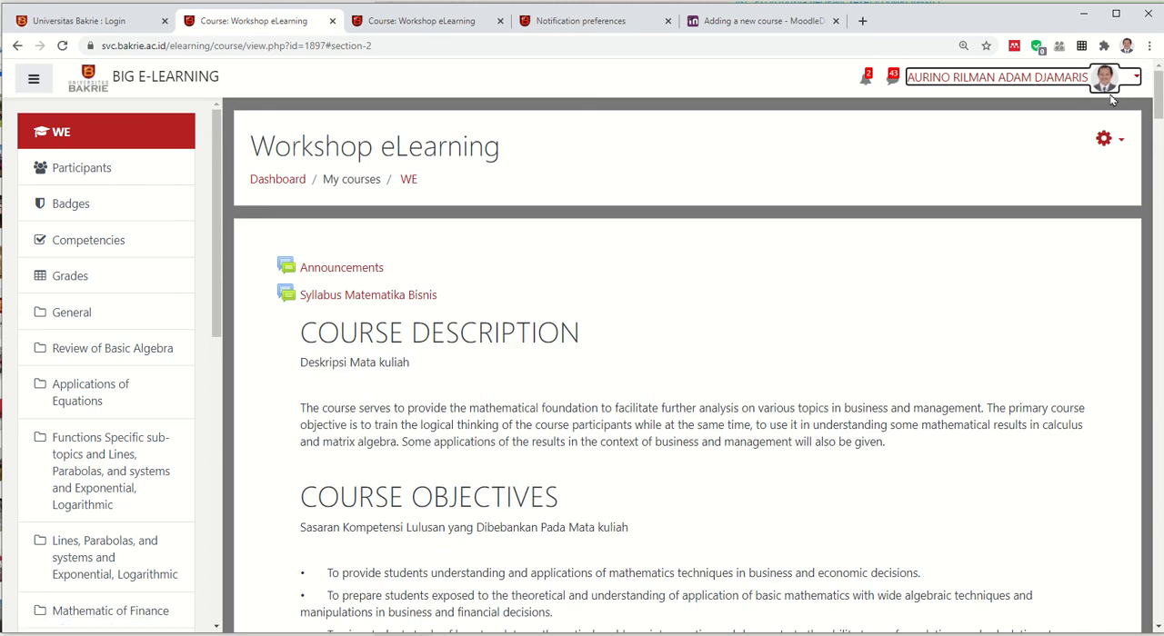
left_click(1118, 145)
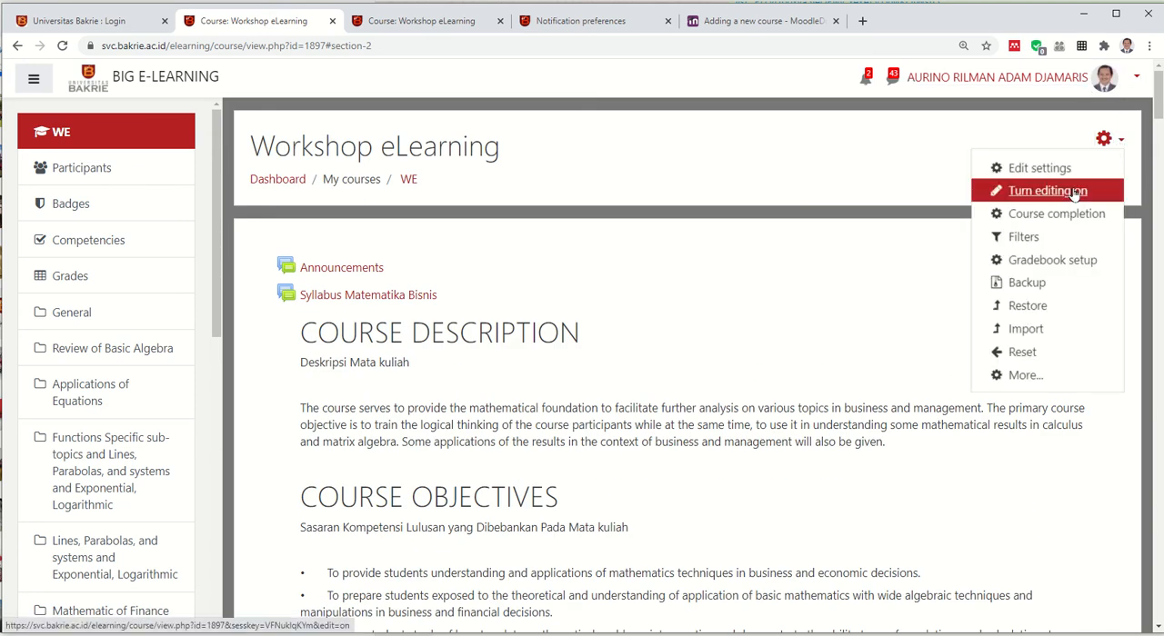
left_click(1074, 194)
scroll(668, 328, "down", 3)
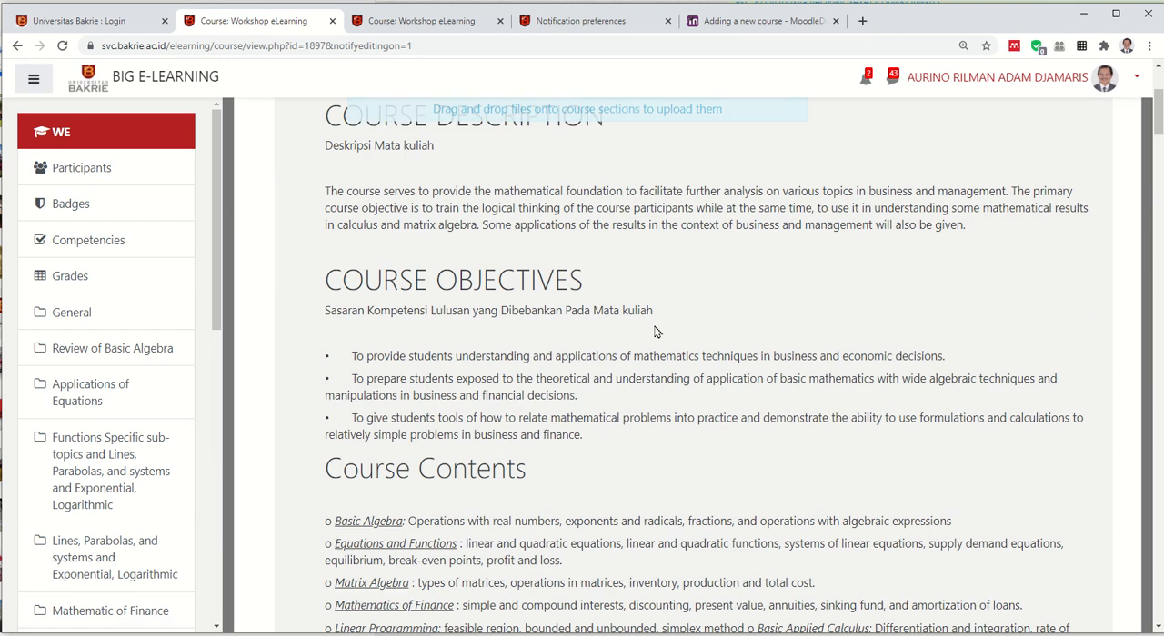
scroll(658, 331, "up", 1)
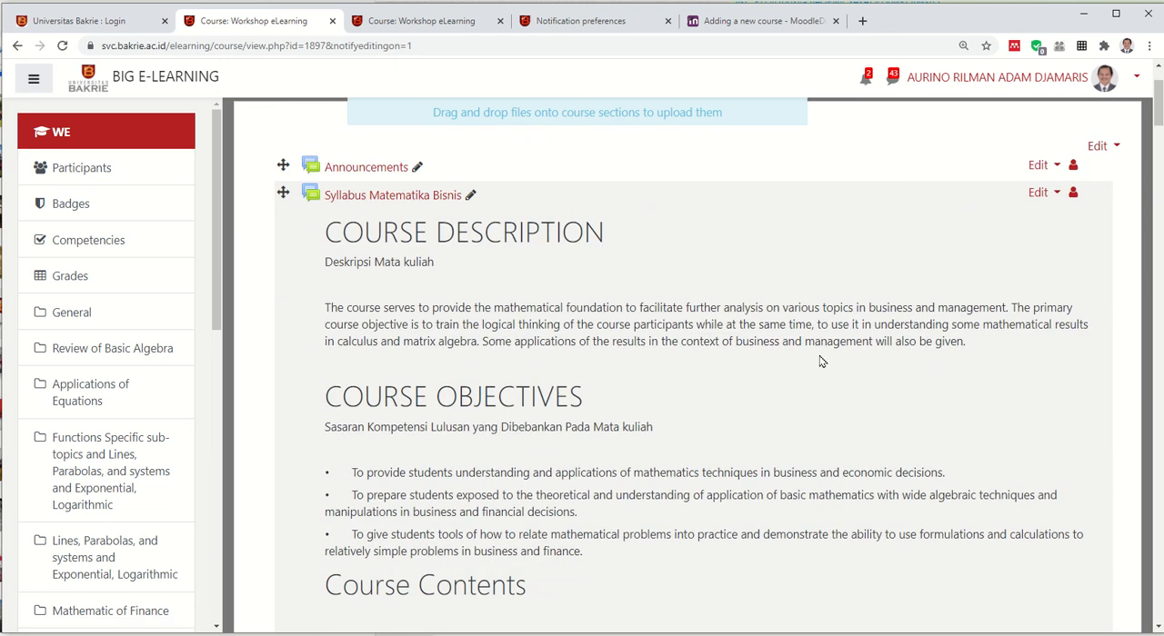
scroll(819, 360, "down", 8)
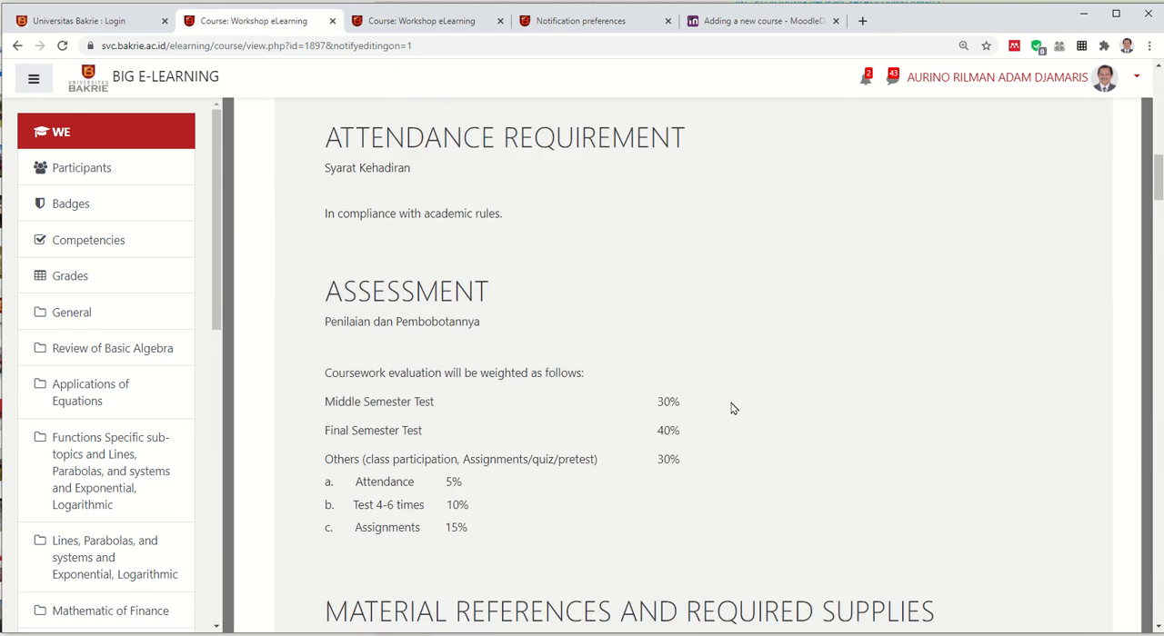